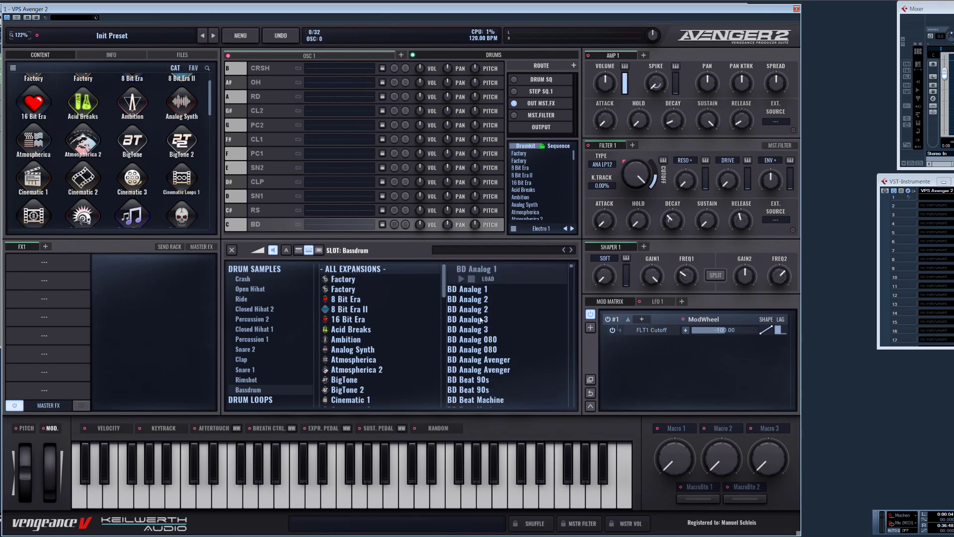
Browse the Bassdrum samples, including the 8 Bit Era, Ambition and Atmospherica expansions.
scroll(481, 348, down, 10)
scroll(481, 348, down, 10)
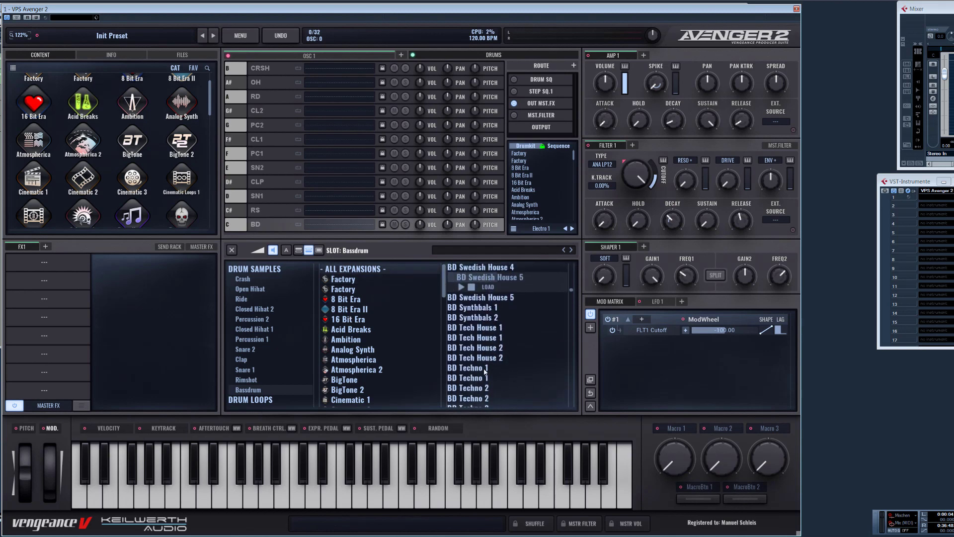
scroll(484, 349, down, 15)
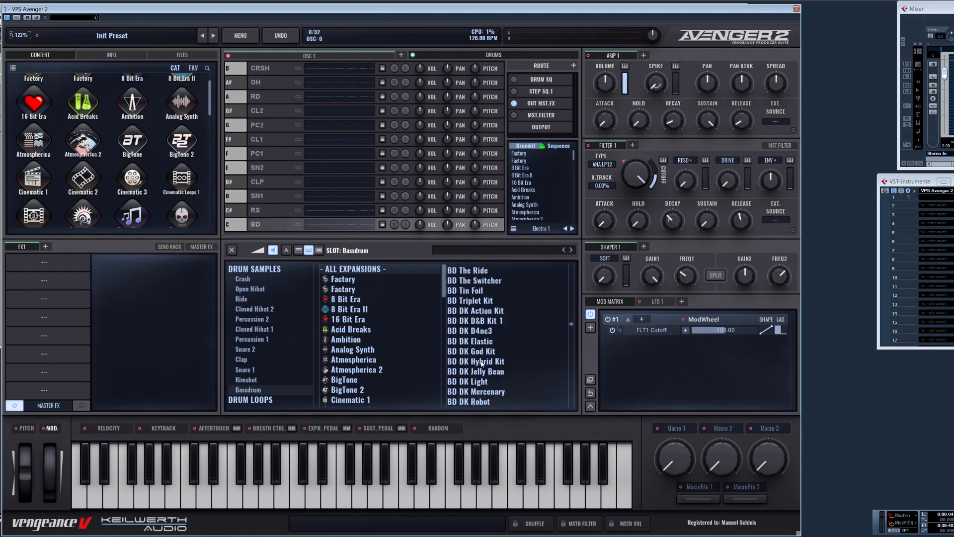
scroll(486, 368, down, 15)
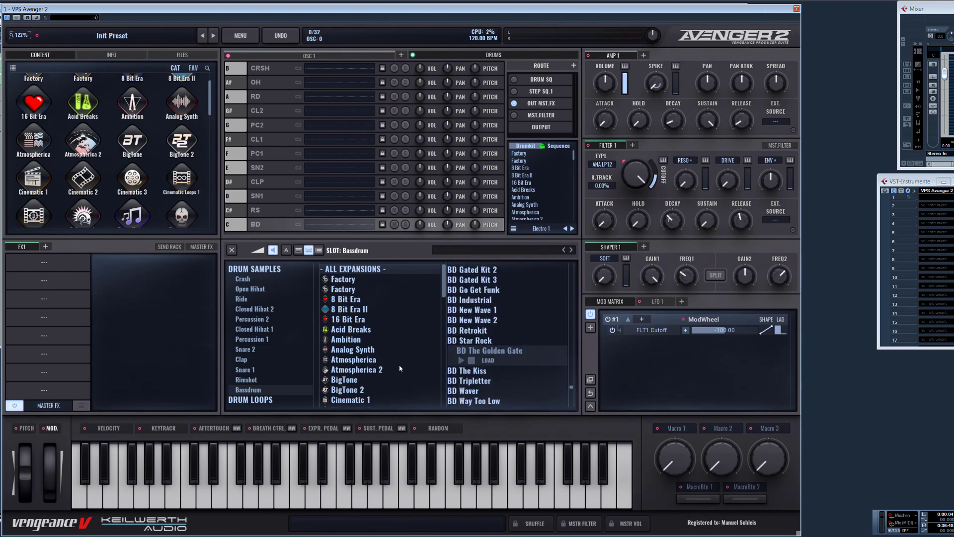
click(350, 302)
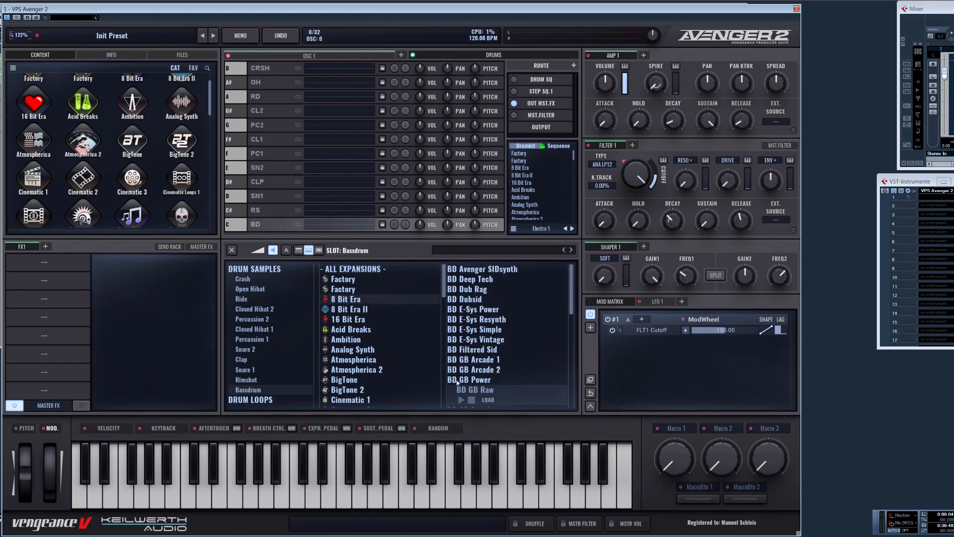
click(351, 340)
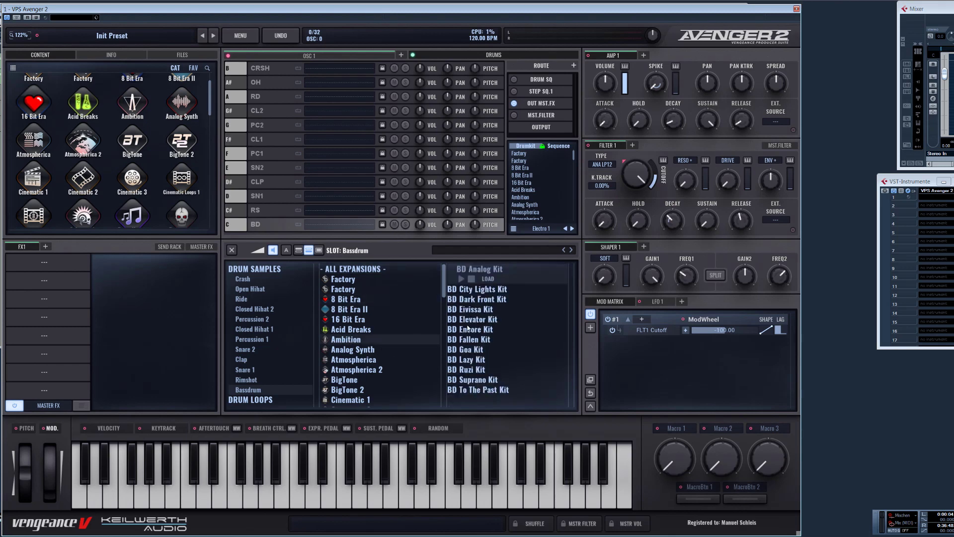
click(355, 360)
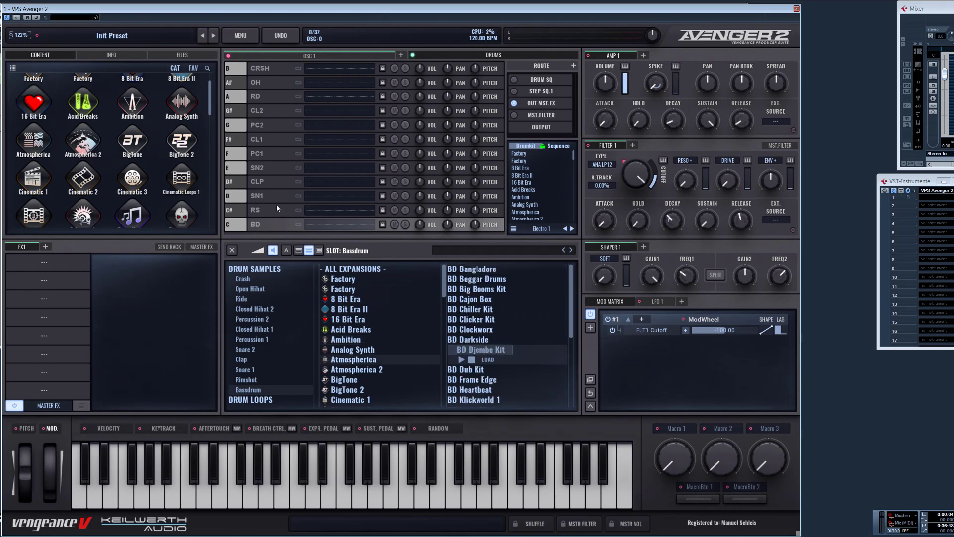
Look through the Clap samples for the CLP slot and the Crash samples for the CRSH slot.
click(264, 183)
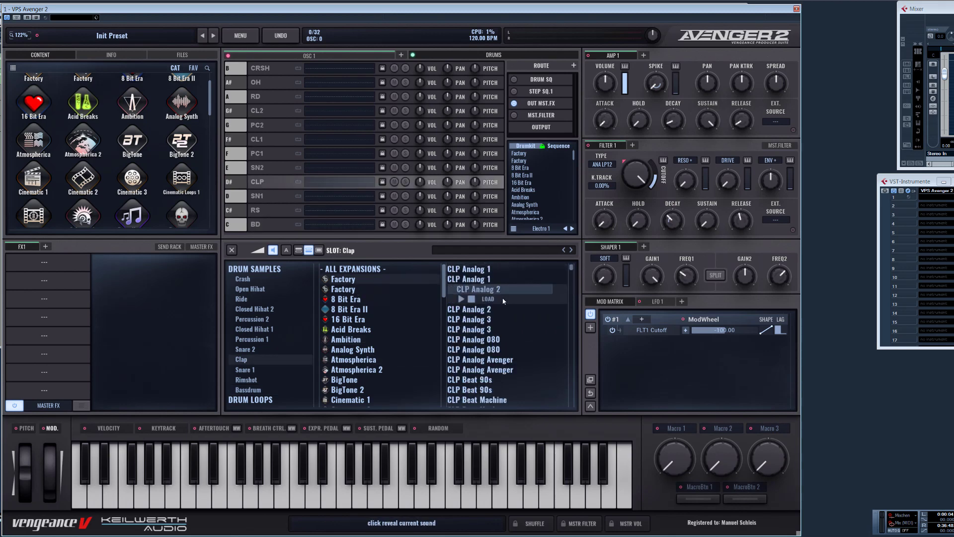
scroll(517, 338, down, 15)
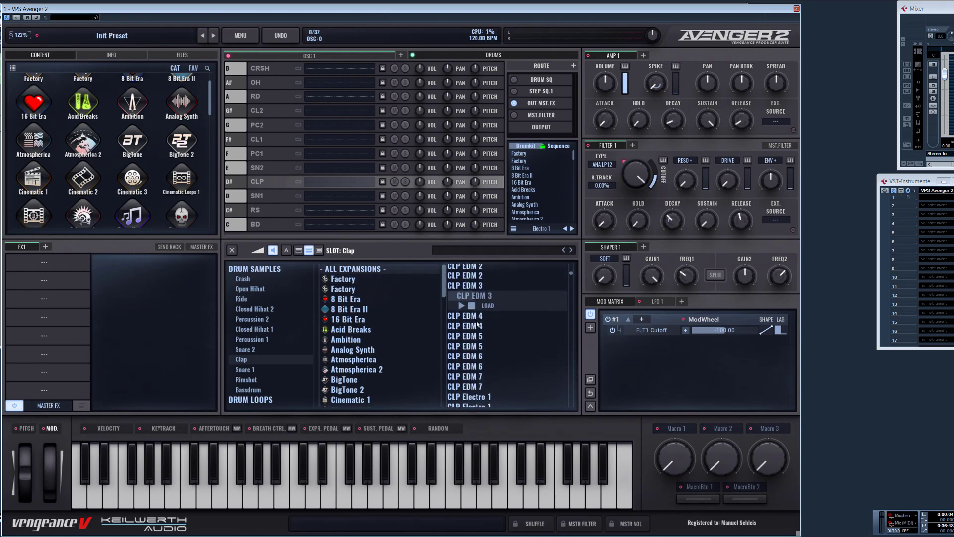
scroll(478, 340, down, 12)
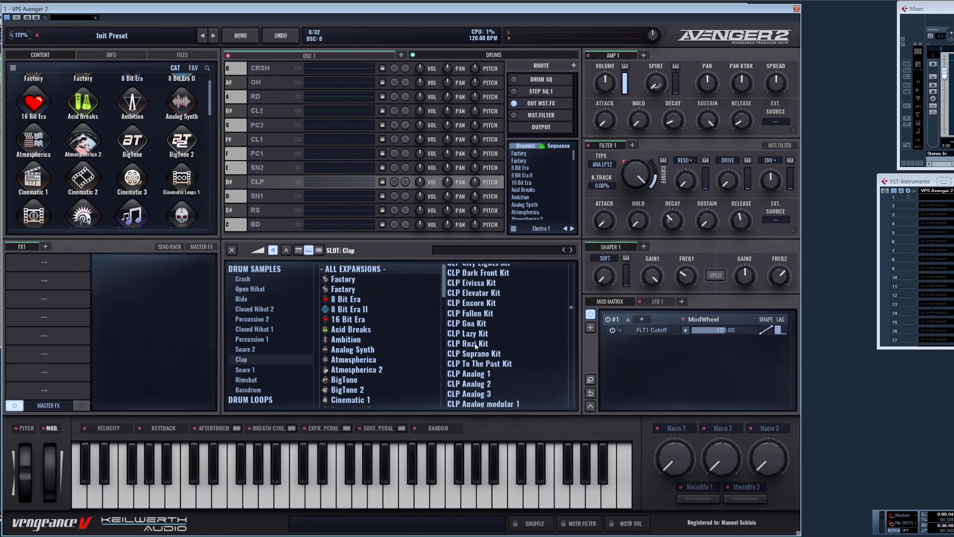
click(282, 69)
scroll(471, 359, down, 8)
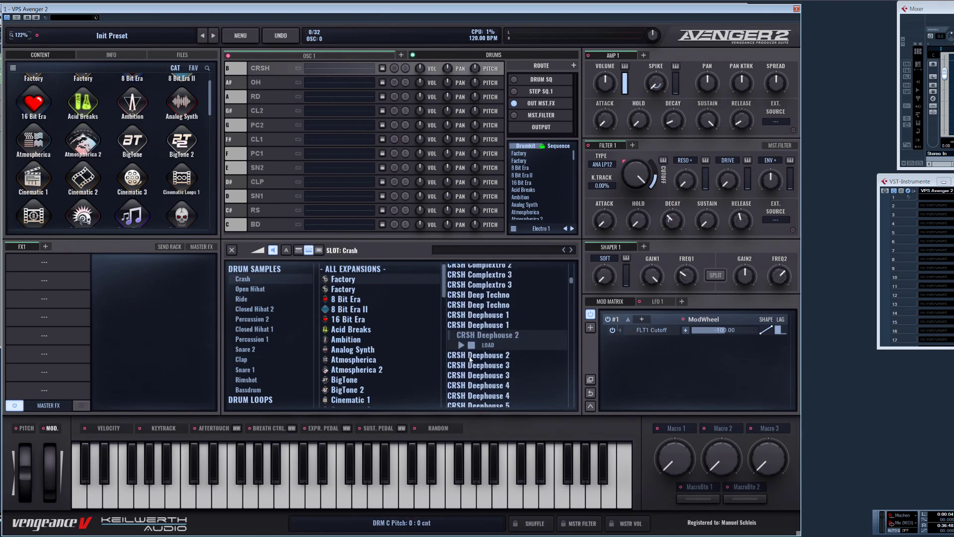
Load the SN1 Analog Avenger sample into the SN1 slot and SN2 Analog 2 into the CLP slot.
click(245, 370)
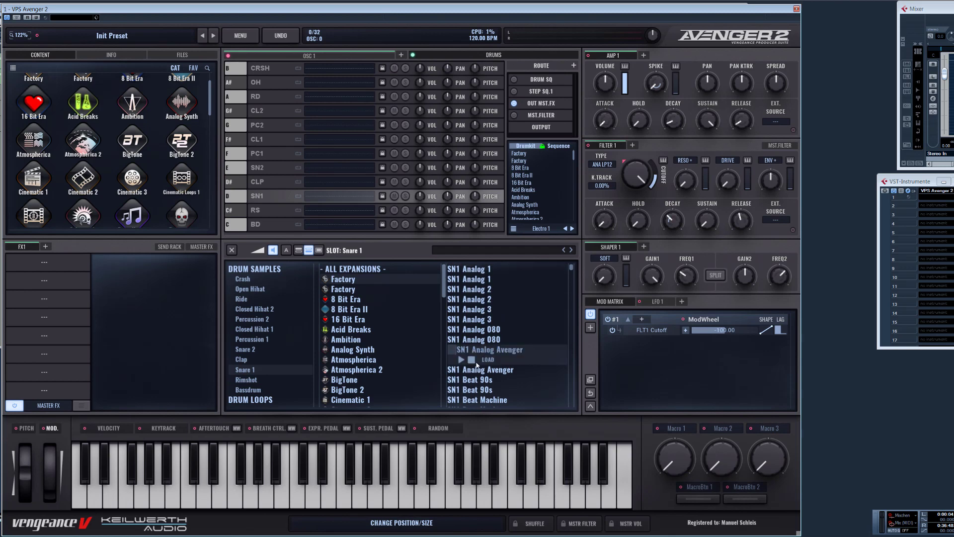
drag(489, 350, 323, 195)
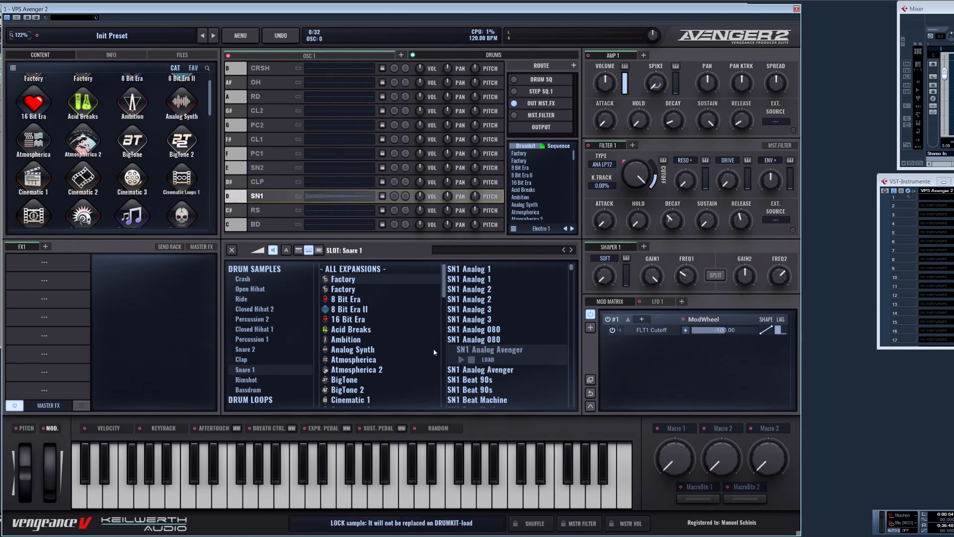
click(245, 350)
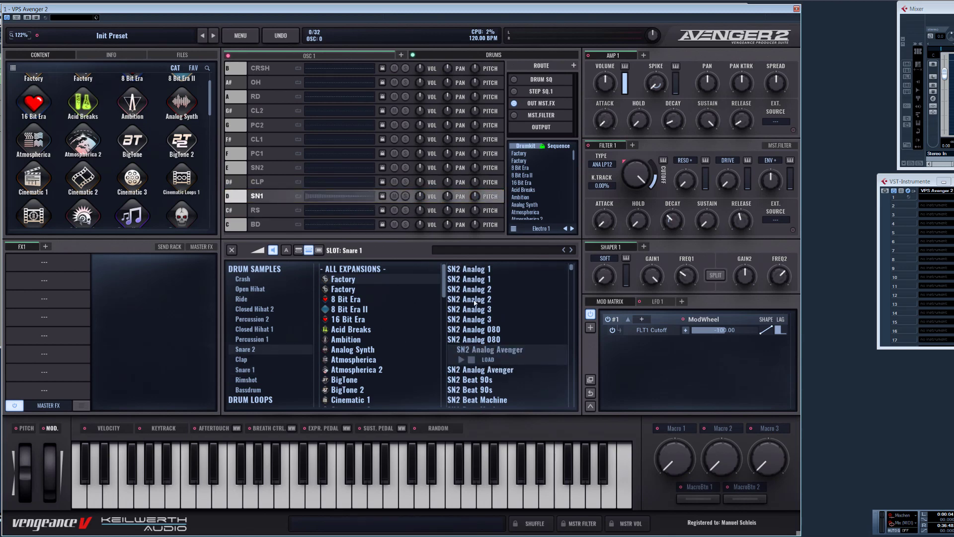
click(475, 298)
drag(475, 299, 314, 182)
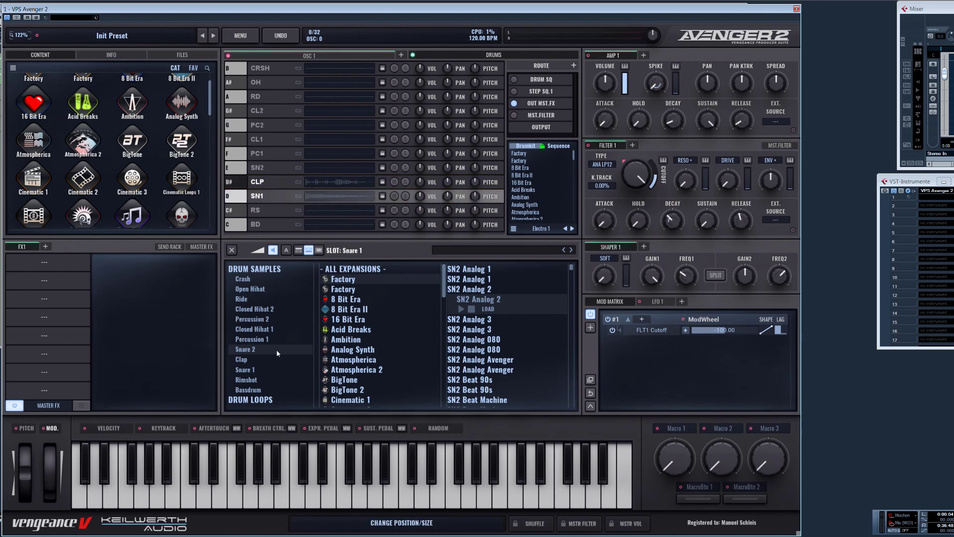
Load BD Analog Avenger into the BD slot and replace it with a drum loop from Factory 2's Breakbeats & Dubstep category.
click(248, 389)
click(477, 360)
drag(477, 360, 315, 230)
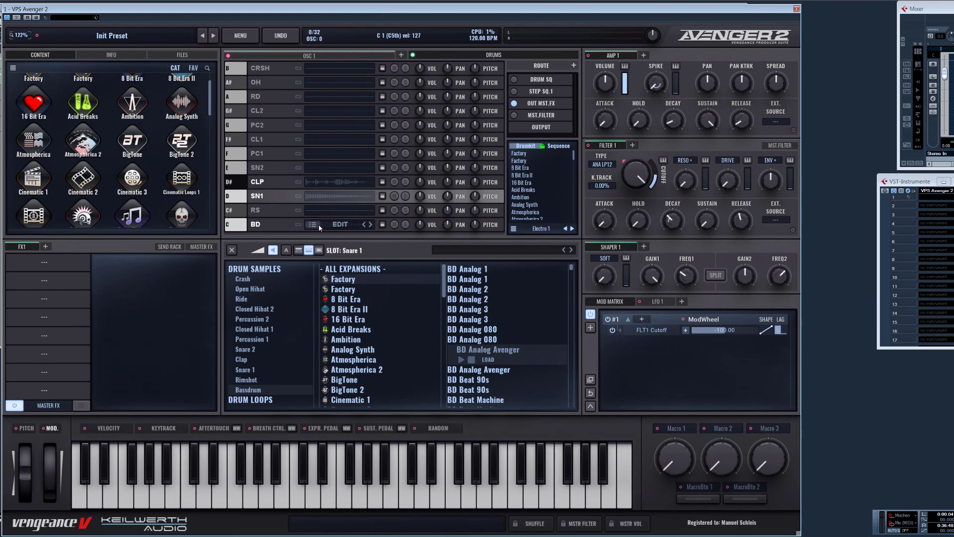
click(321, 225)
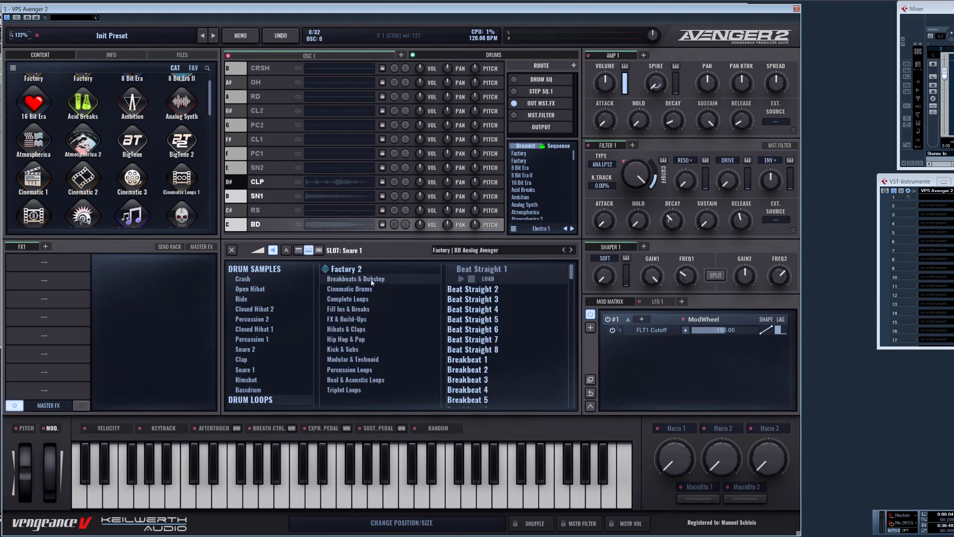
click(515, 298)
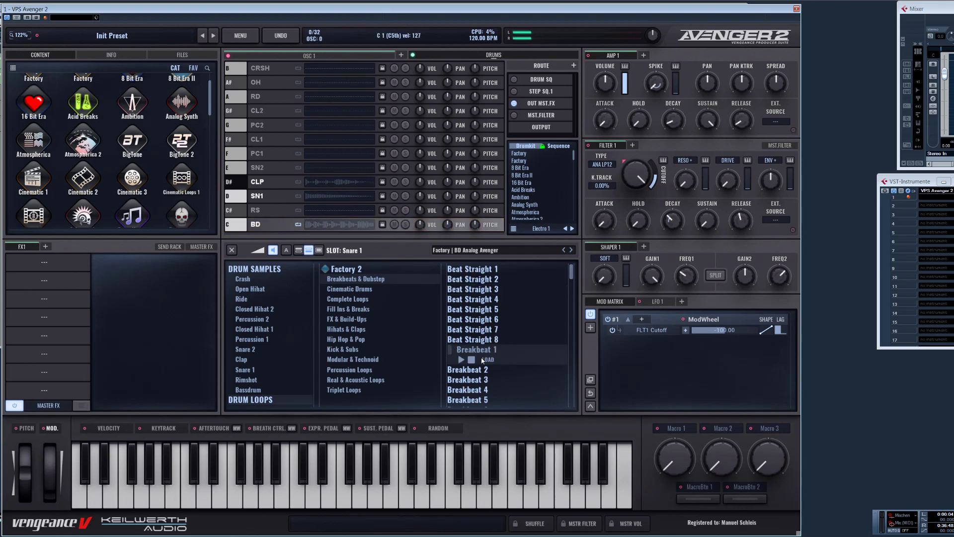
Browse the Breakbeats & Dubstep, Cinematic Drums and Complete Loops categories of the Factory 2 drum loops.
scroll(492, 338, down, 4)
click(479, 363)
scroll(474, 353, down, 2)
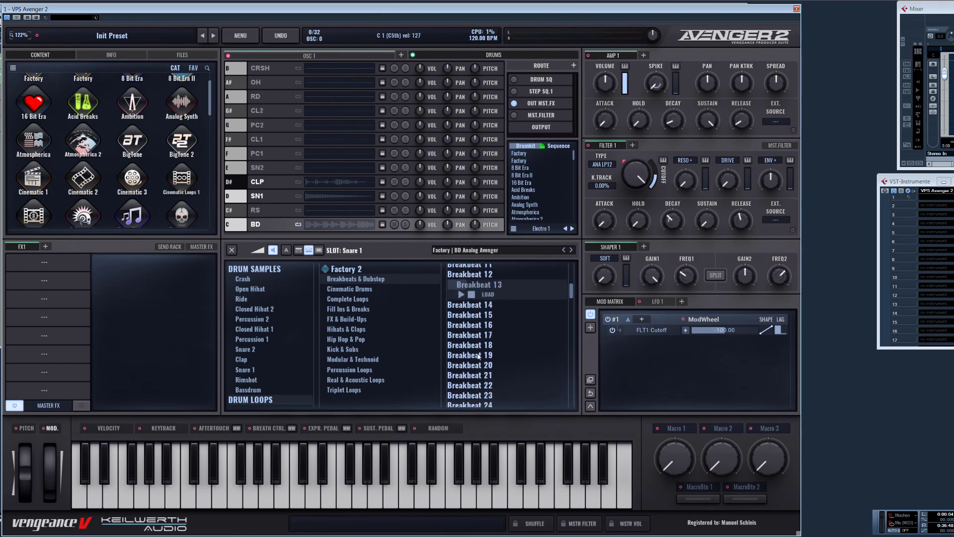
click(468, 333)
click(375, 291)
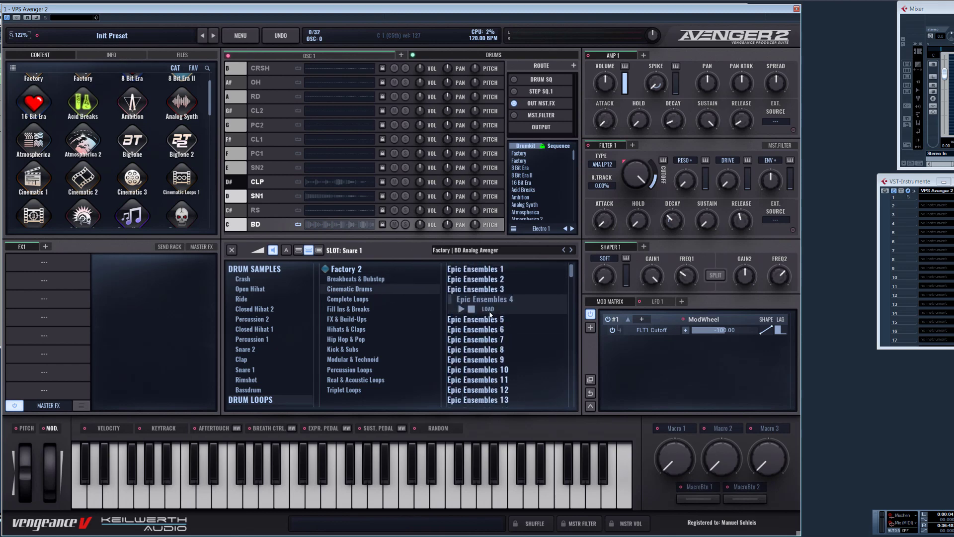
scroll(492, 348, down, 10)
scroll(492, 368, down, 10)
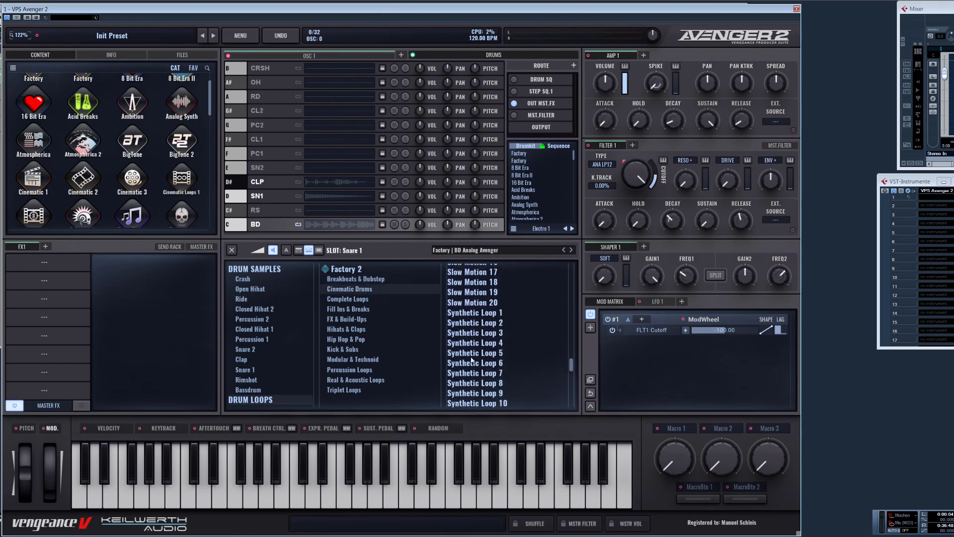
click(437, 299)
click(472, 309)
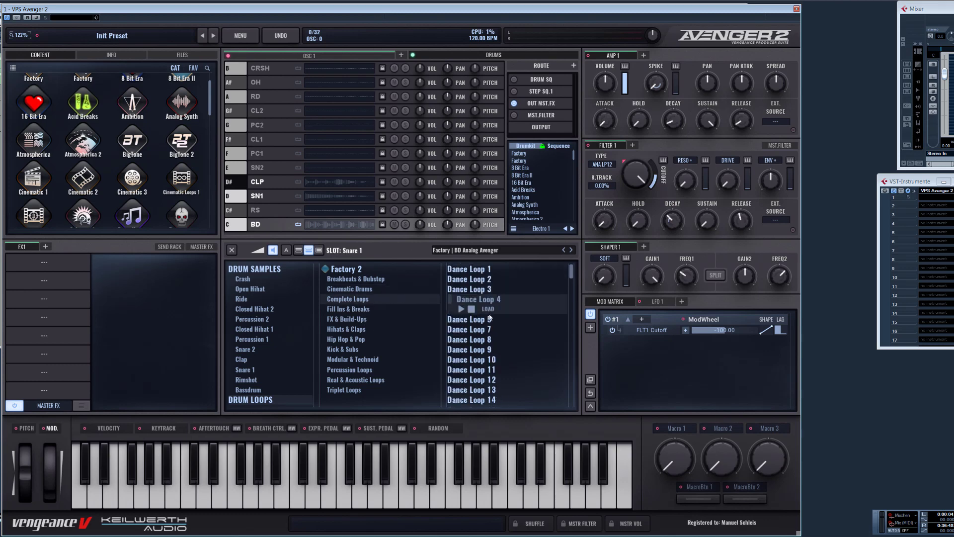
click(484, 362)
Browse the drum loops in the Fill Ins & Breaks, FX & Build-Ups and Hihats & Claps categories.
click(349, 311)
click(478, 310)
click(481, 359)
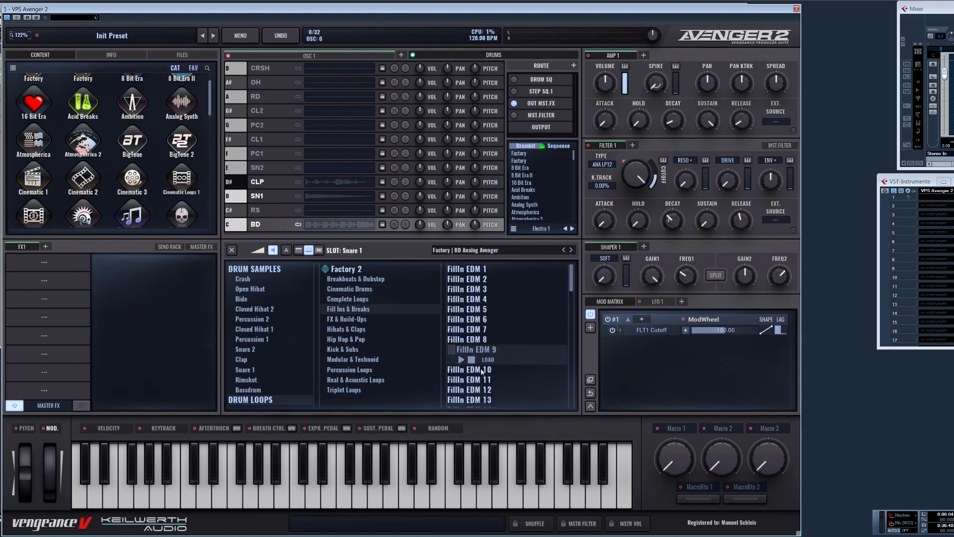
click(480, 380)
click(352, 321)
click(490, 340)
scroll(497, 345, down, 3)
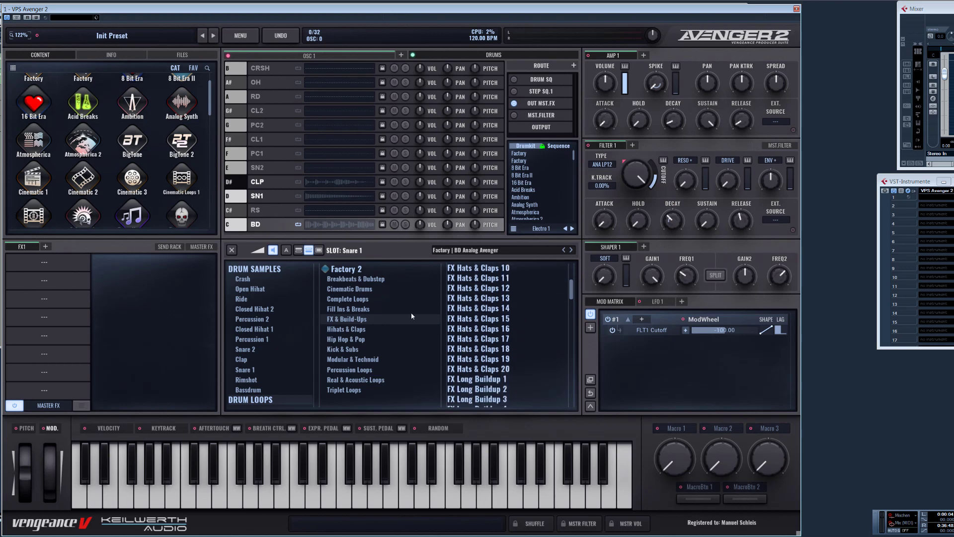
click(368, 329)
click(482, 330)
scroll(491, 372, down, 5)
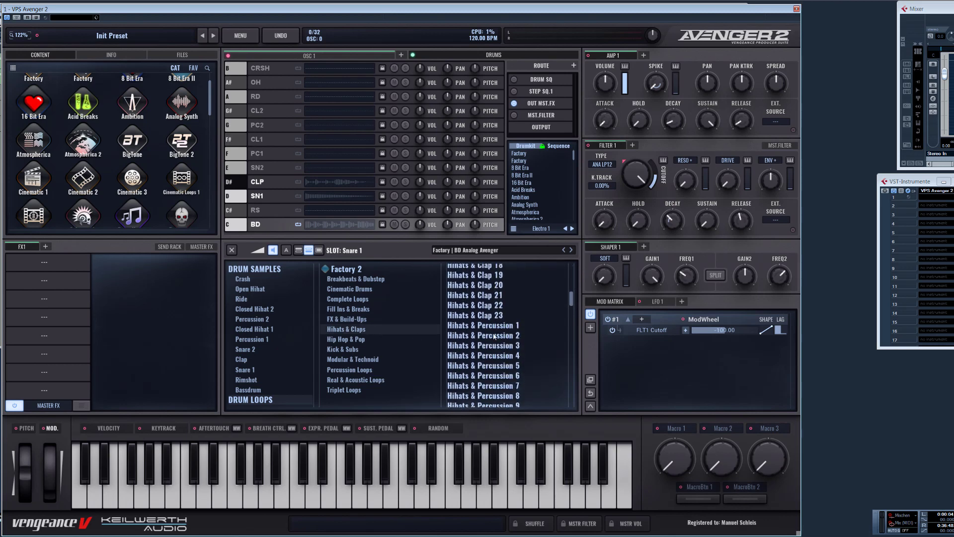
Look through the Hip Hop & Pop, Kick & Subs and Modular & Technoid drum loops.
click(346, 339)
scroll(480, 343, down, 8)
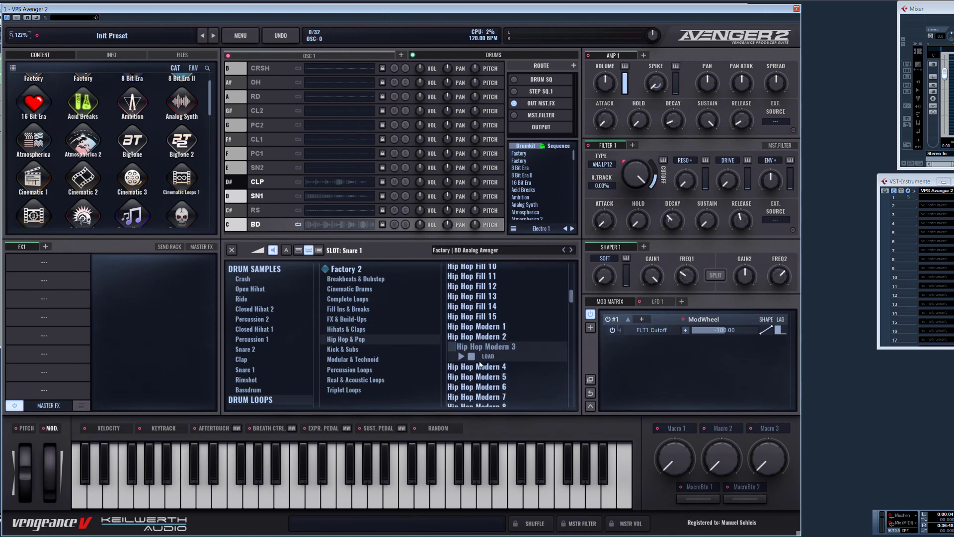
click(347, 349)
scroll(487, 338, down, 4)
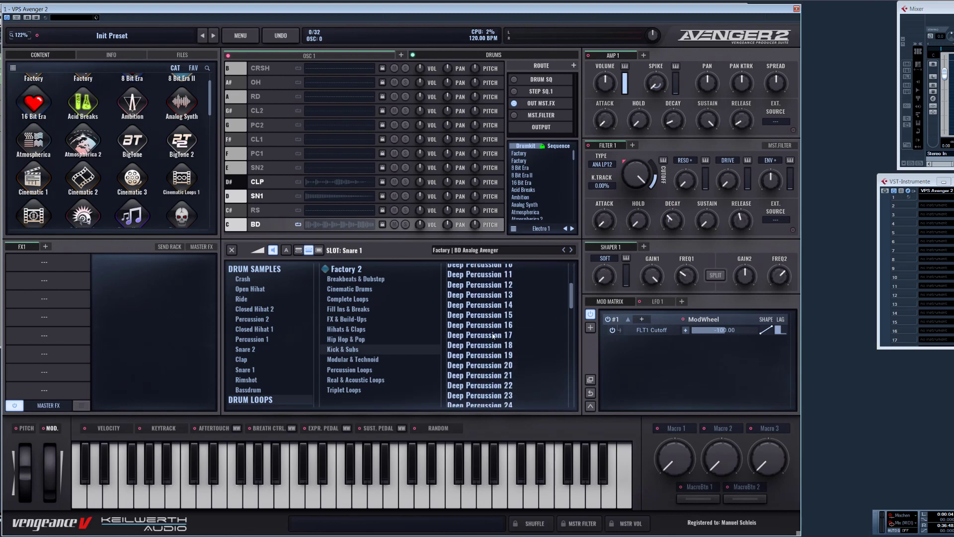
click(492, 323)
click(371, 360)
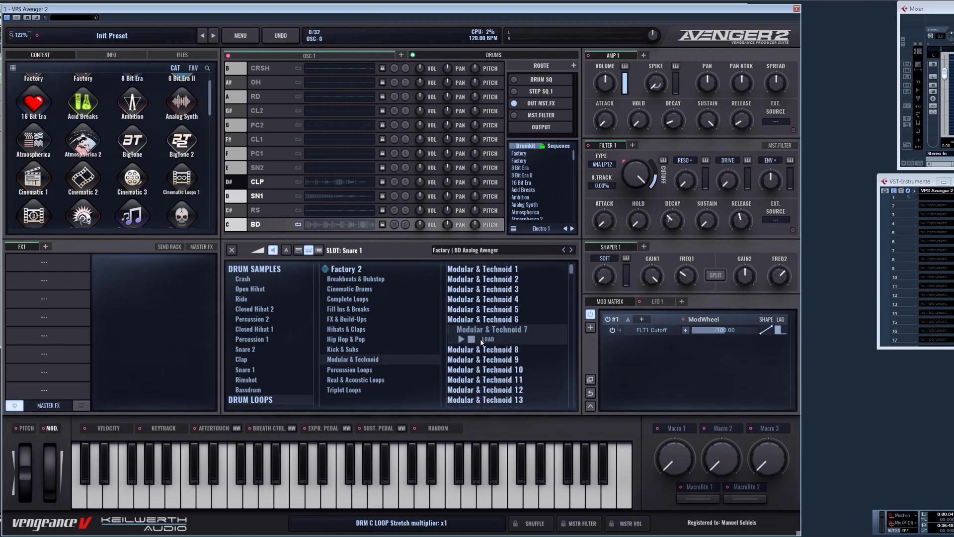
scroll(492, 343, down, 5)
click(493, 332)
Look through the Percussion Loops, Real & Acoustic Loops and Triplet Loops categories.
click(364, 370)
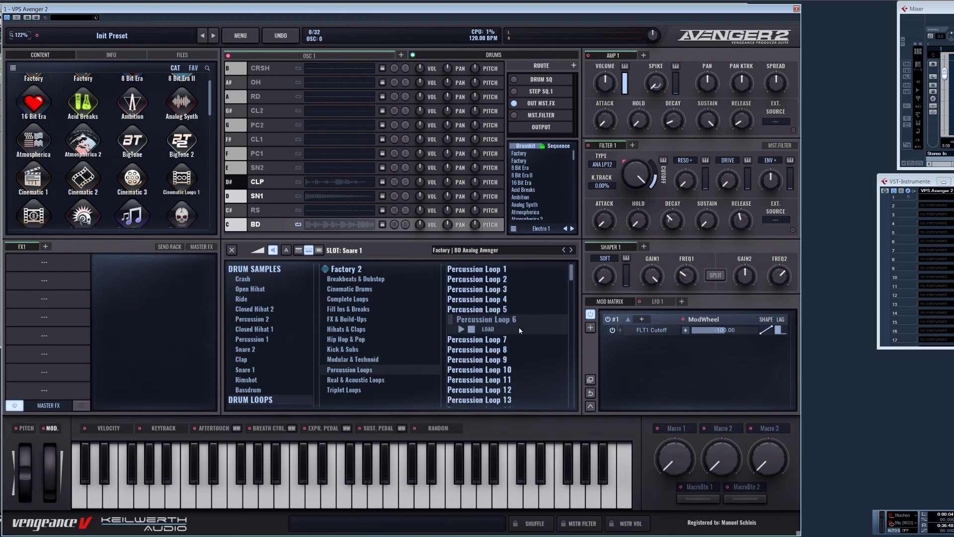
scroll(497, 338, down, 4)
click(356, 380)
click(492, 340)
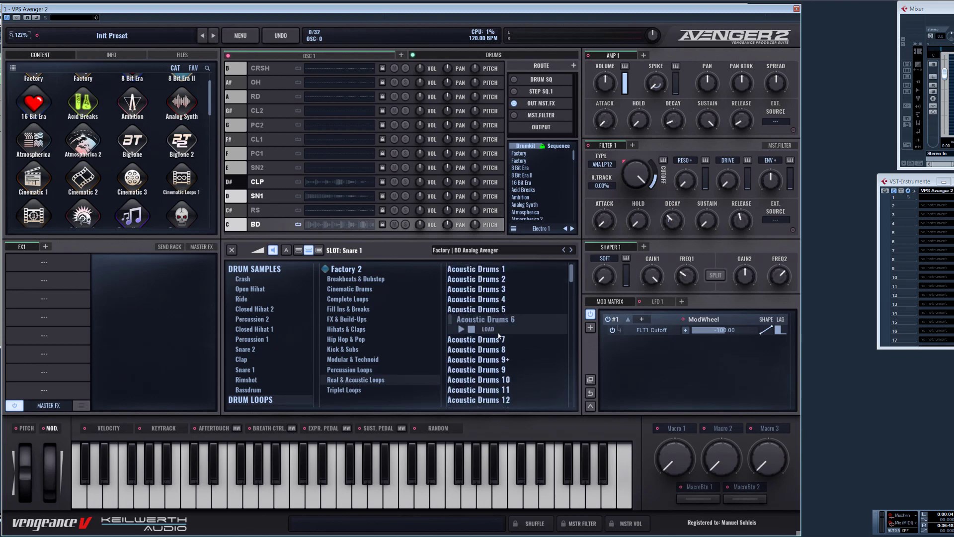
scroll(494, 340, down, 4)
click(496, 341)
click(365, 390)
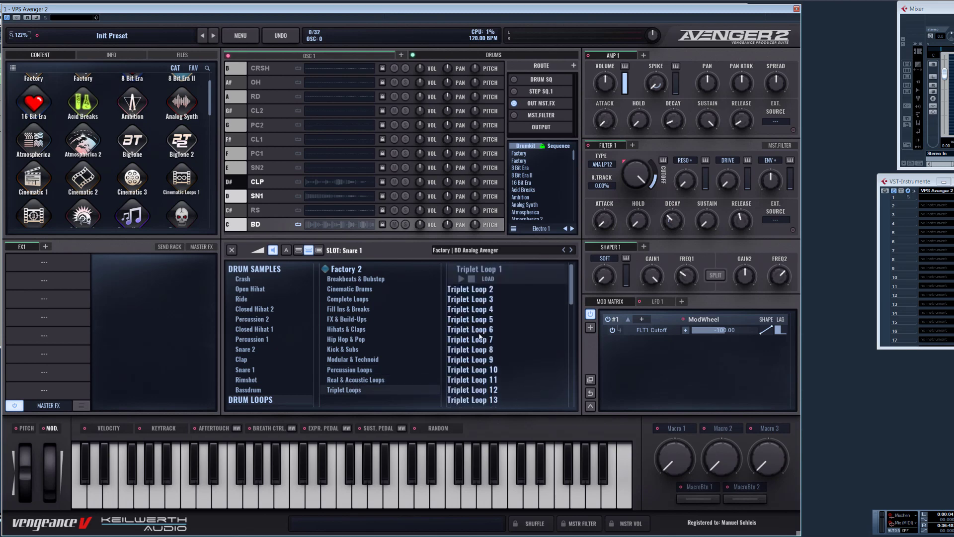
click(475, 319)
click(479, 348)
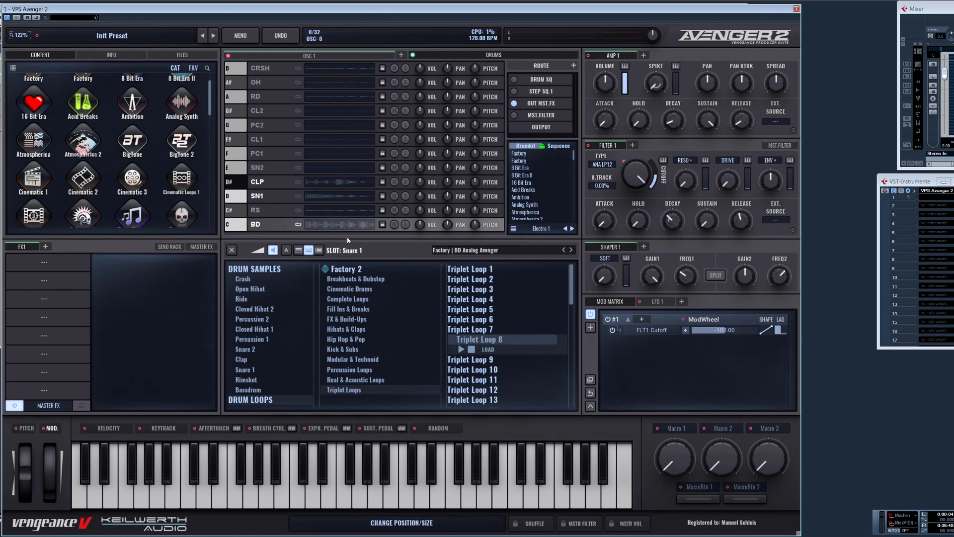
Replace the loop in the BD slot with a bassdrum sample from the Factory expansion.
click(252, 391)
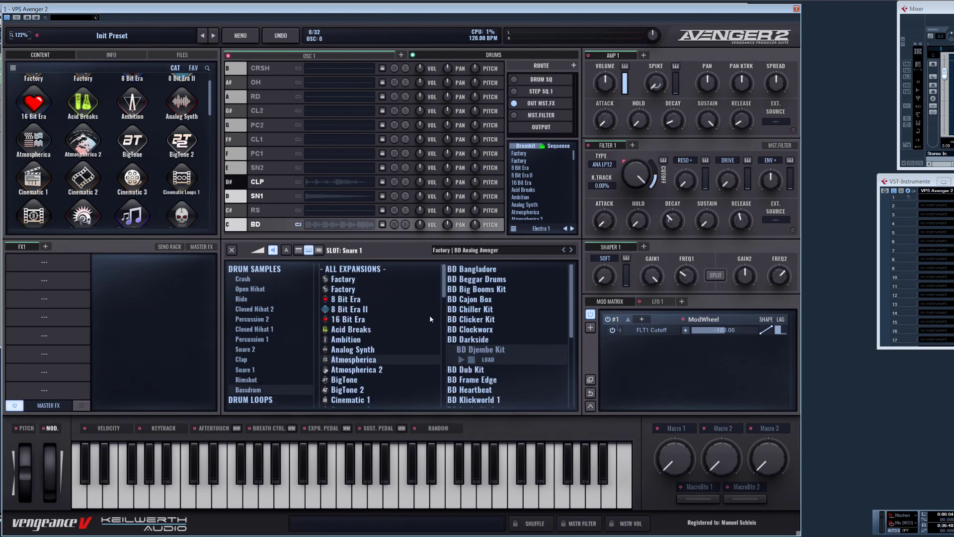
mouse_move(486, 343)
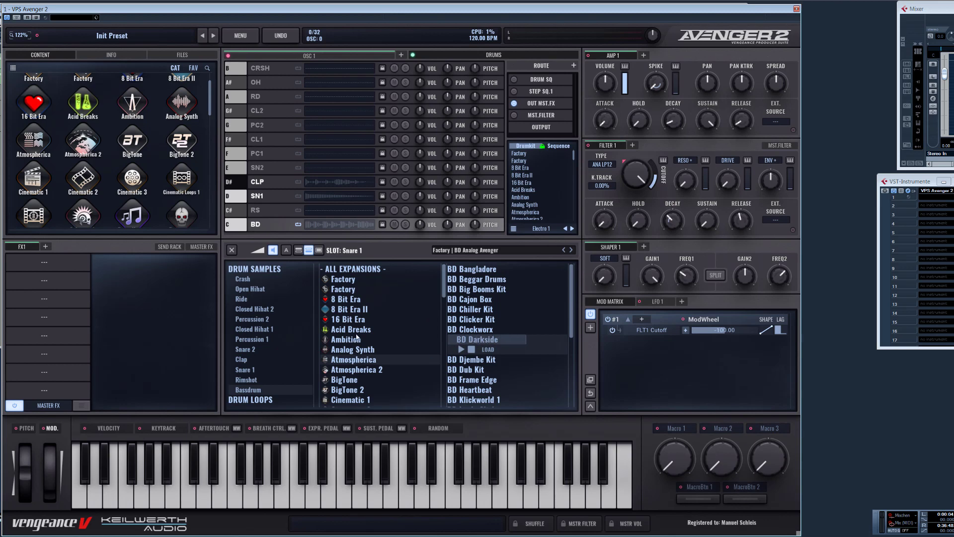
click(344, 279)
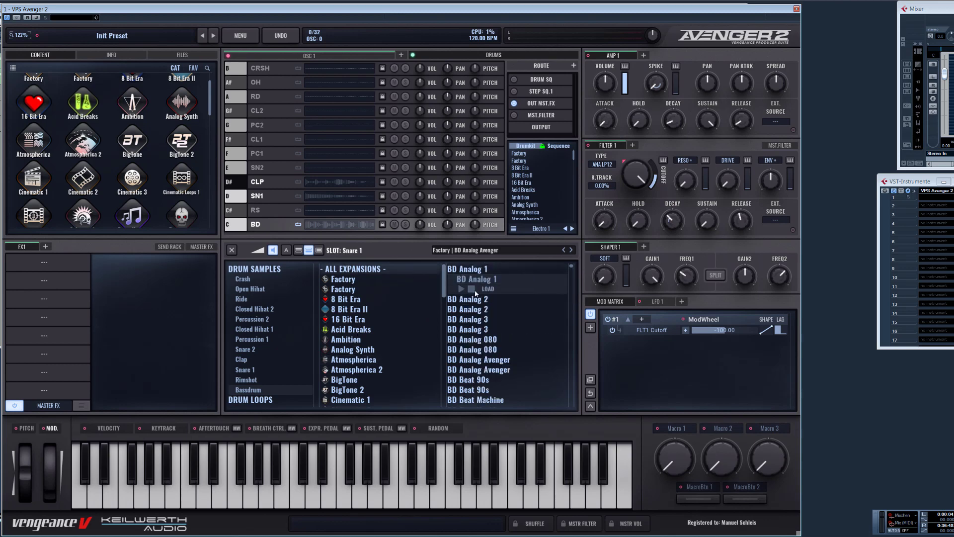
mouse_move(309, 225)
Close the drum sample browser and open the drum sequencer.
click(231, 250)
click(309, 247)
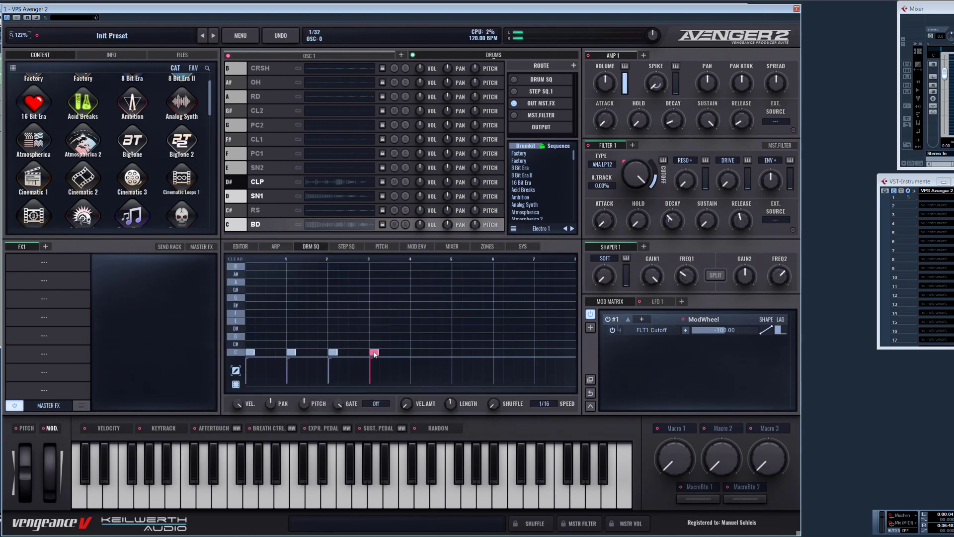
Complete the bassdrum hits on every beat of the C row and route the drums through DRUM SQ.
click(498, 352)
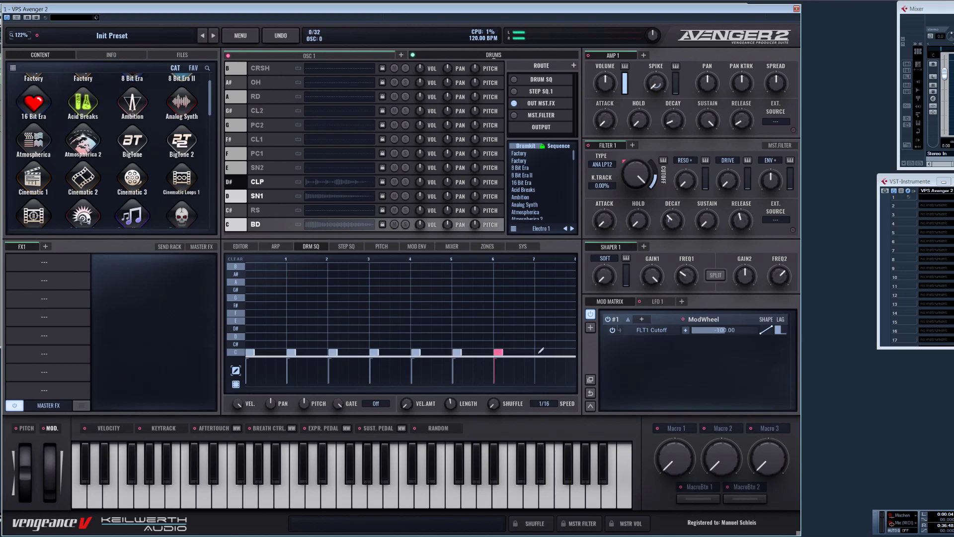
click(540, 352)
click(515, 80)
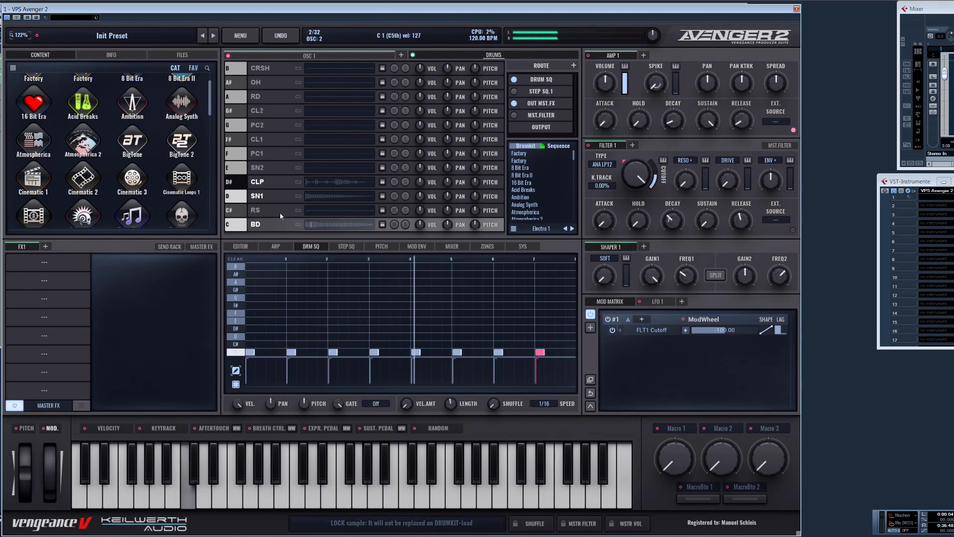
Load the Modular & Technoid 13 loop from Factory 2 into the RS slot.
click(315, 213)
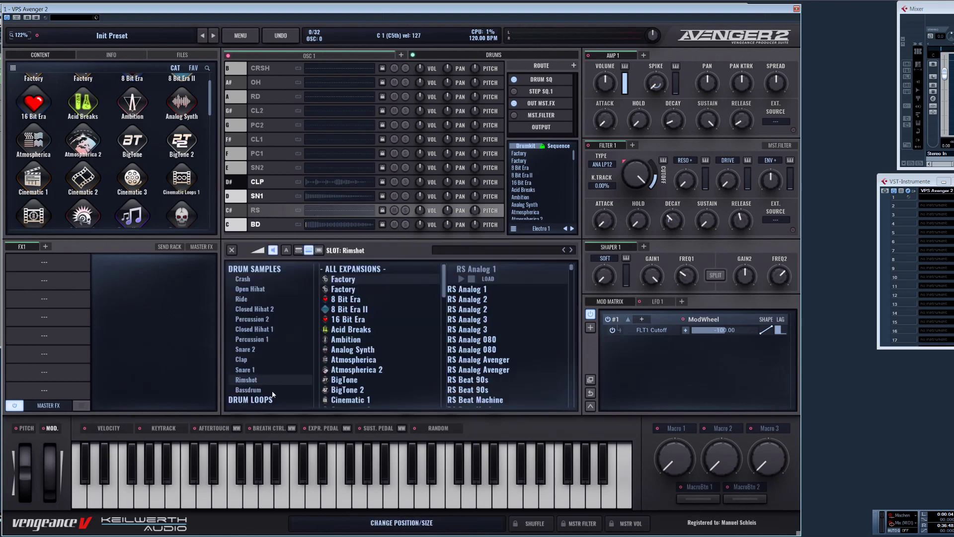
click(368, 361)
mouse_move(516, 326)
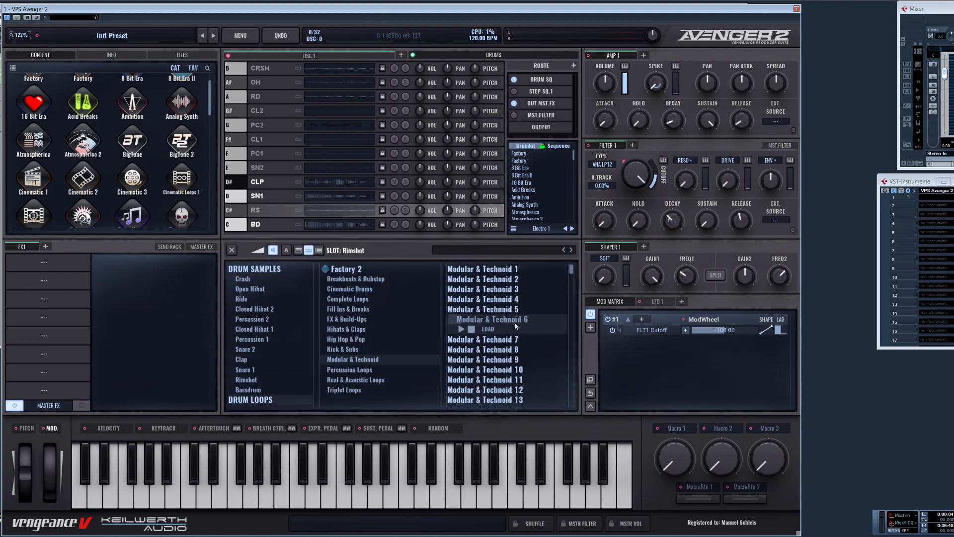
scroll(502, 312, down, 8)
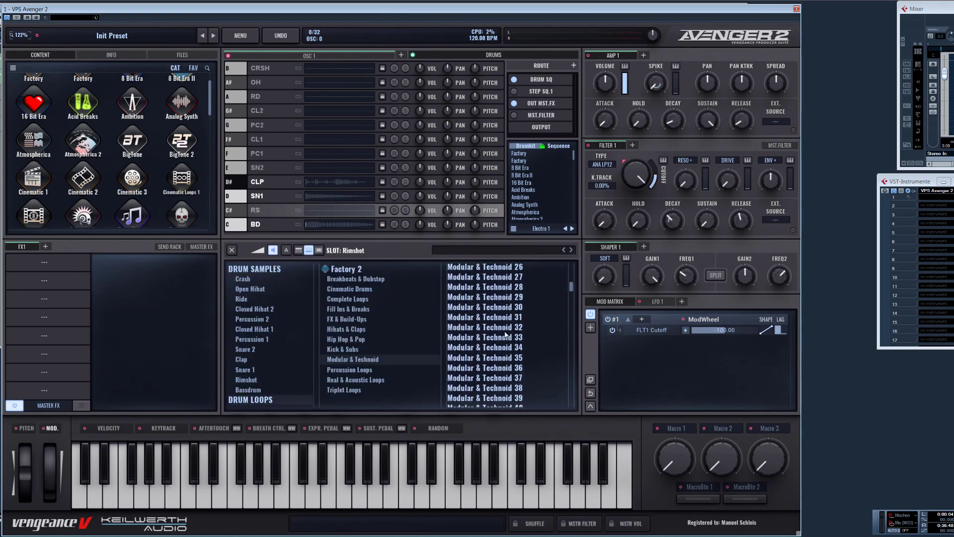
scroll(502, 311, up, 9)
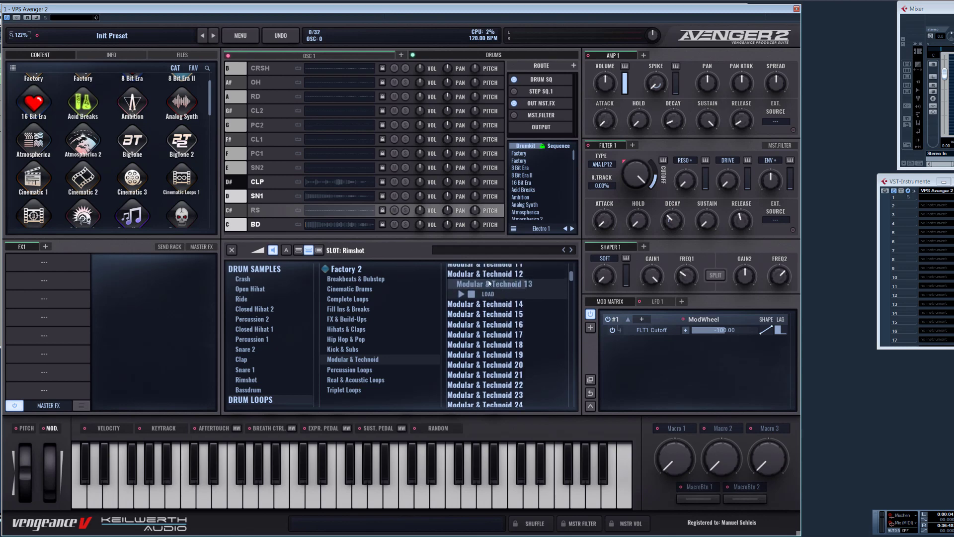
drag(489, 284, 330, 211)
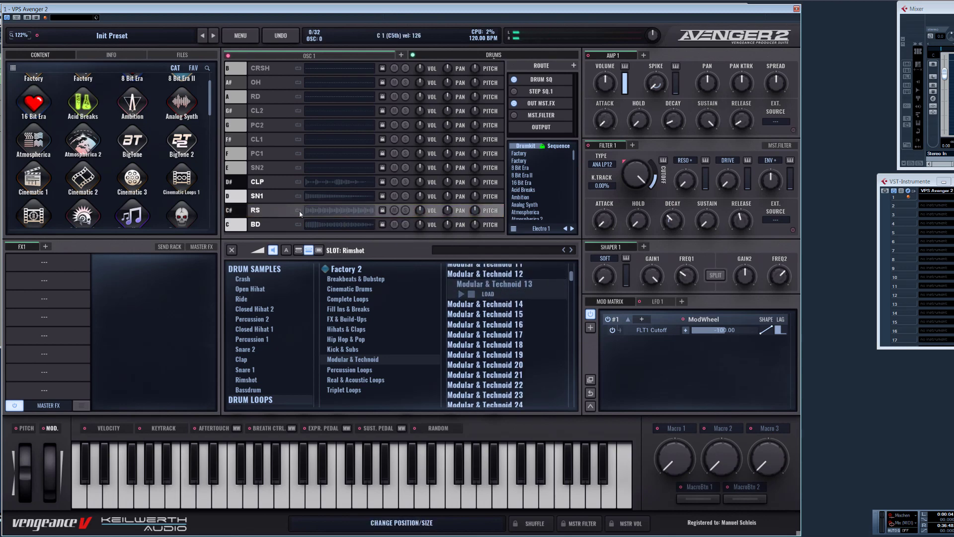
Place the RS loop at the start of the sequencer's C# row and set its pitch to about -7 : -51 cnt.
click(307, 249)
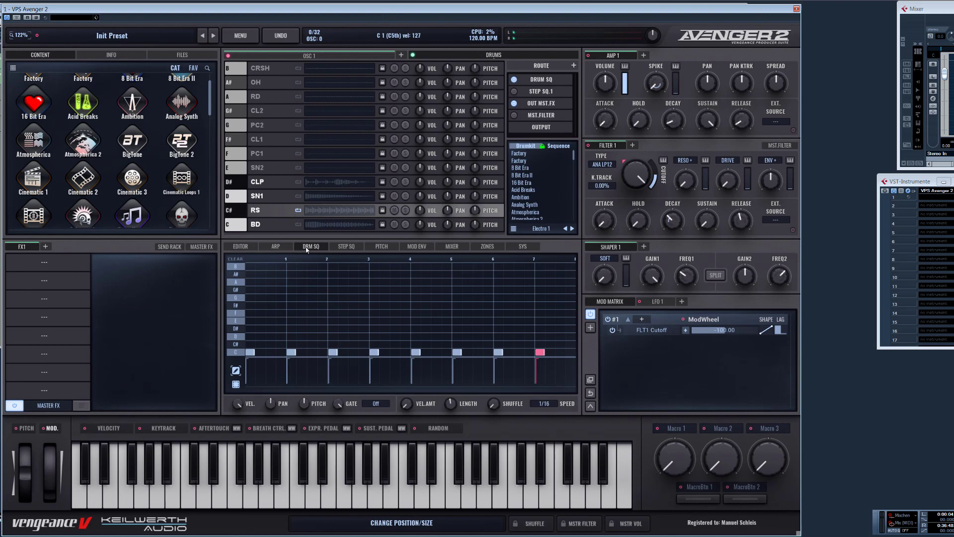
click(253, 344)
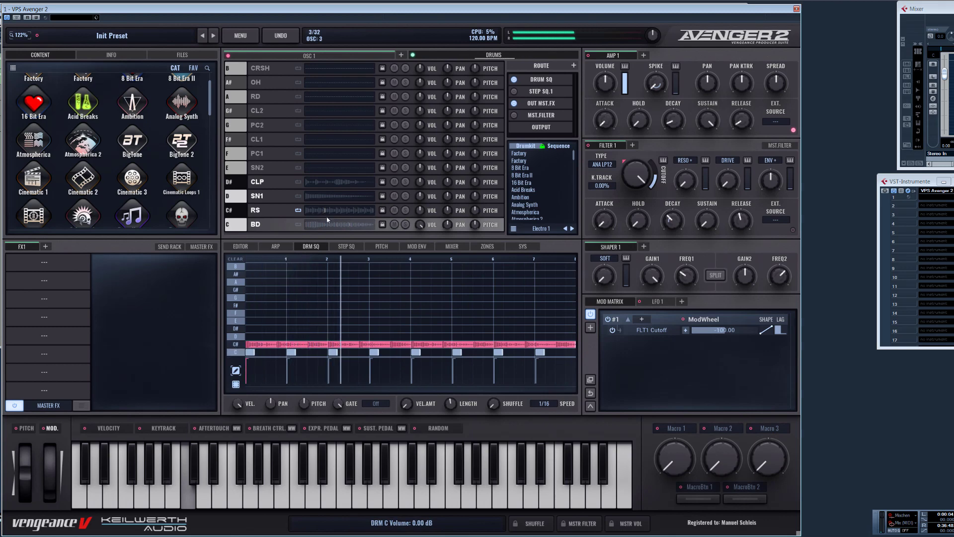
click(339, 210)
drag(321, 394, 327, 363)
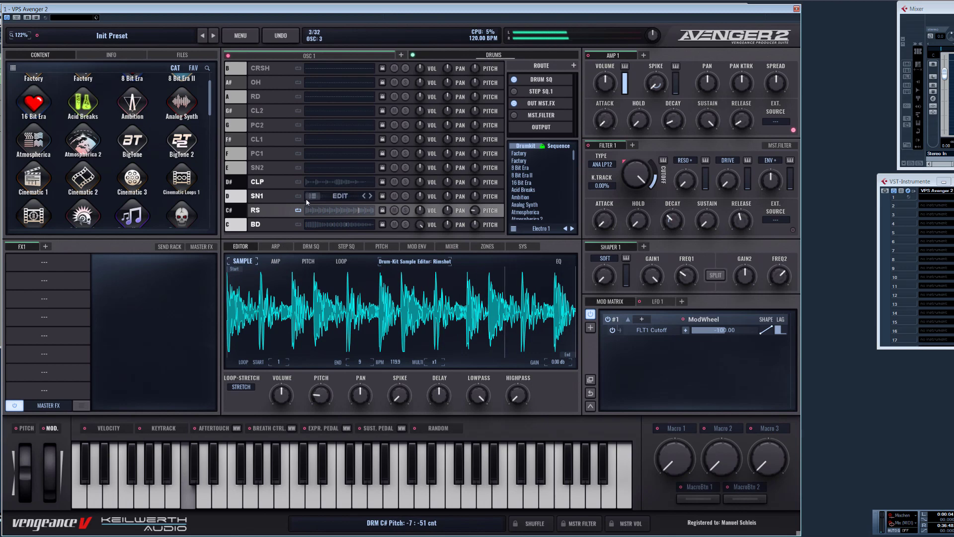
Load Shaker & Tamb Loop 13 from the Hihats & Claps category into the SN1 slot and enable looping for it.
click(318, 196)
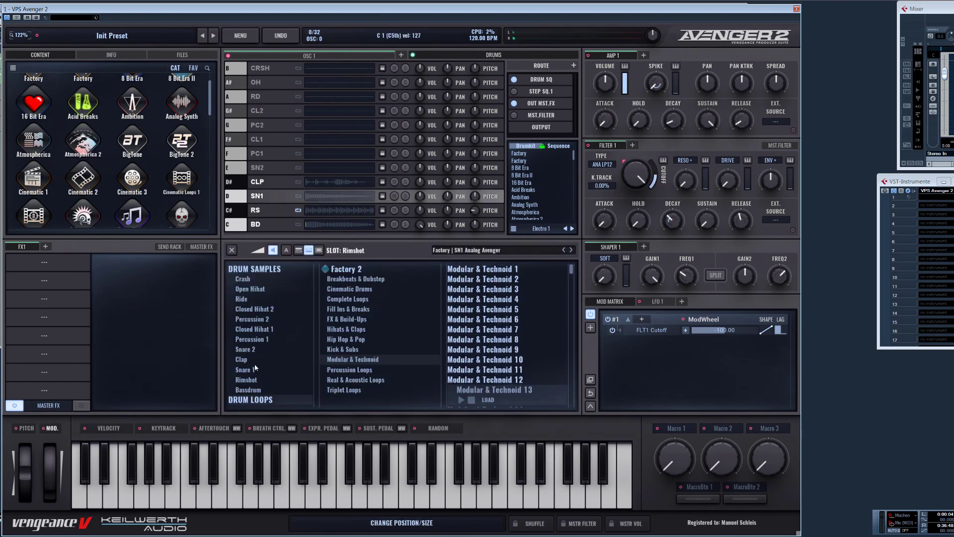
click(356, 328)
scroll(501, 334, down, 15)
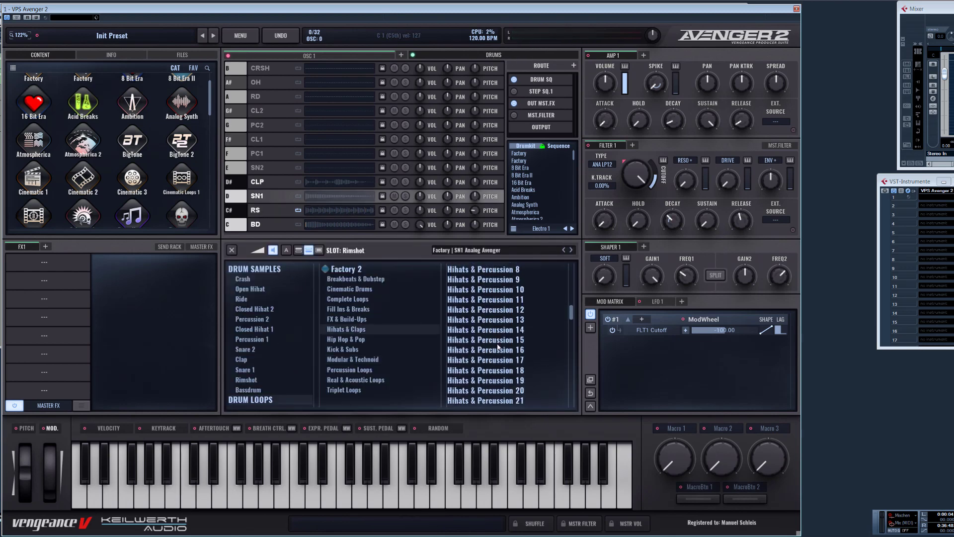
scroll(501, 334, up, 5)
scroll(501, 334, down, 10)
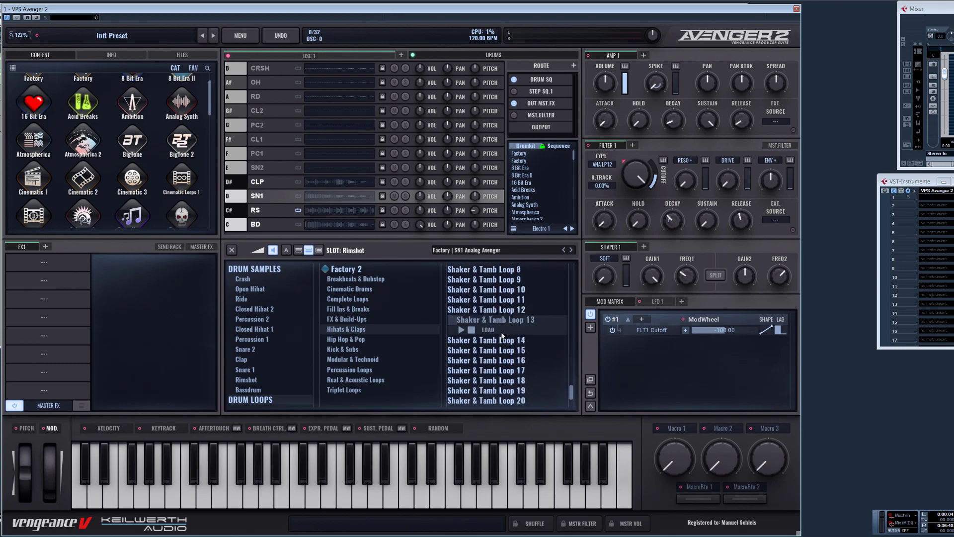
scroll(571, 364, up, 4)
drag(497, 371, 334, 199)
click(298, 196)
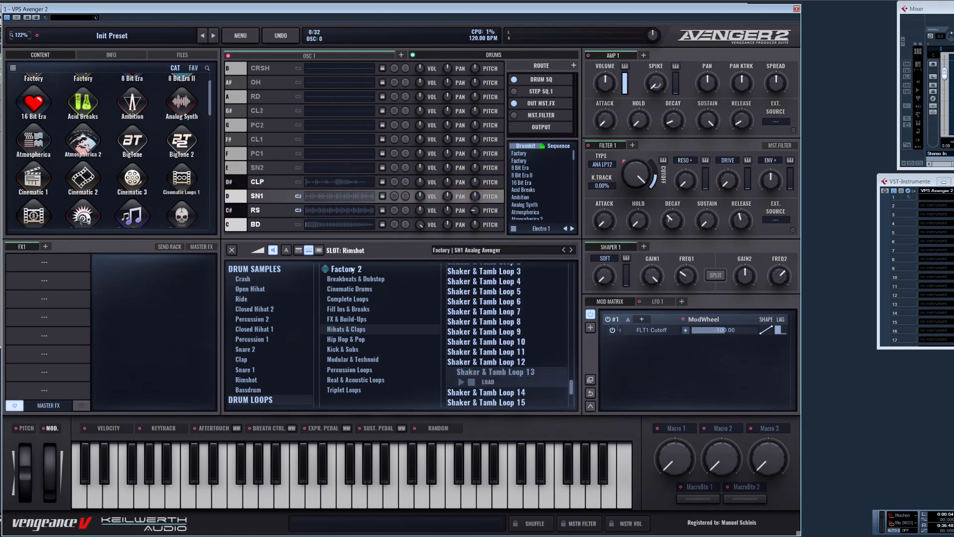
Place the SN1 loop at the start of the drum sequencer's D row and set its volume to 0.00 dB.
click(232, 250)
click(304, 247)
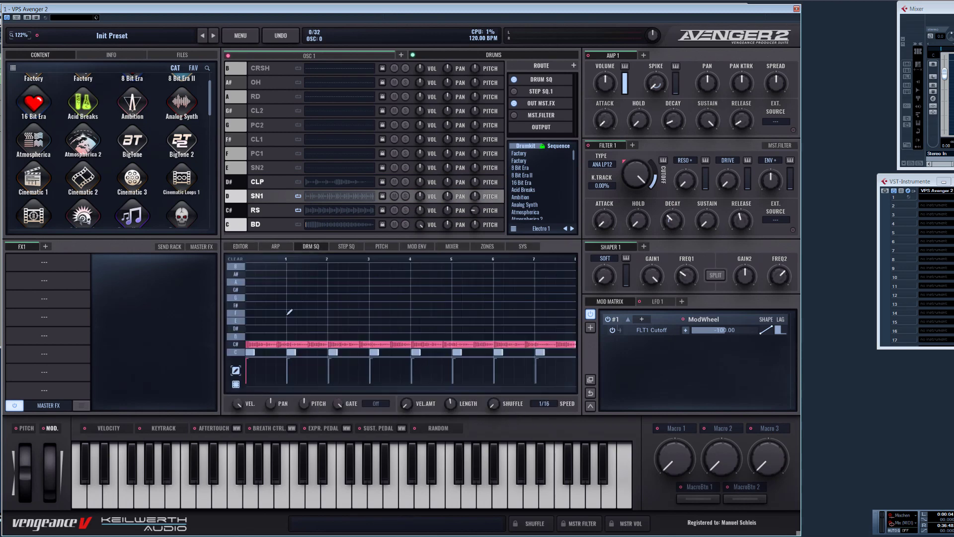
click(249, 335)
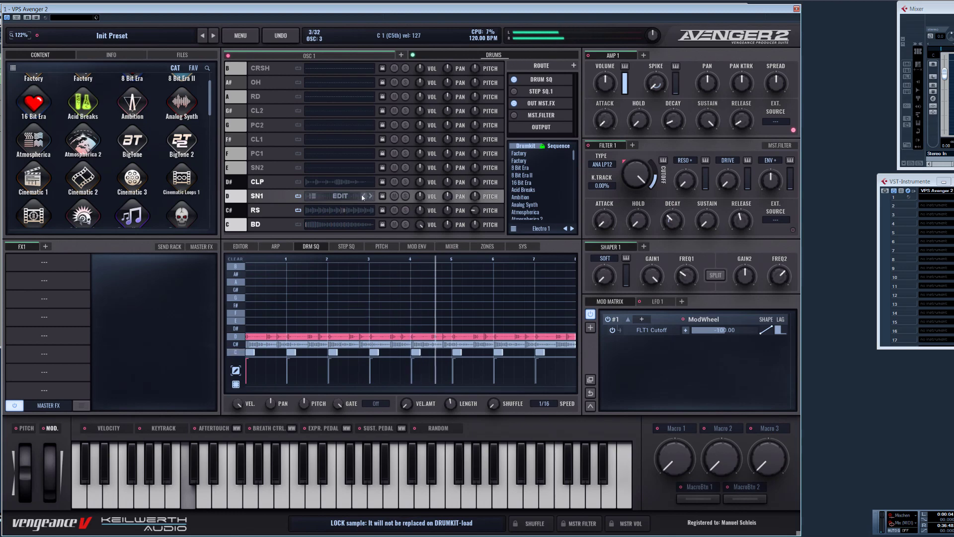
drag(420, 196, 424, 235)
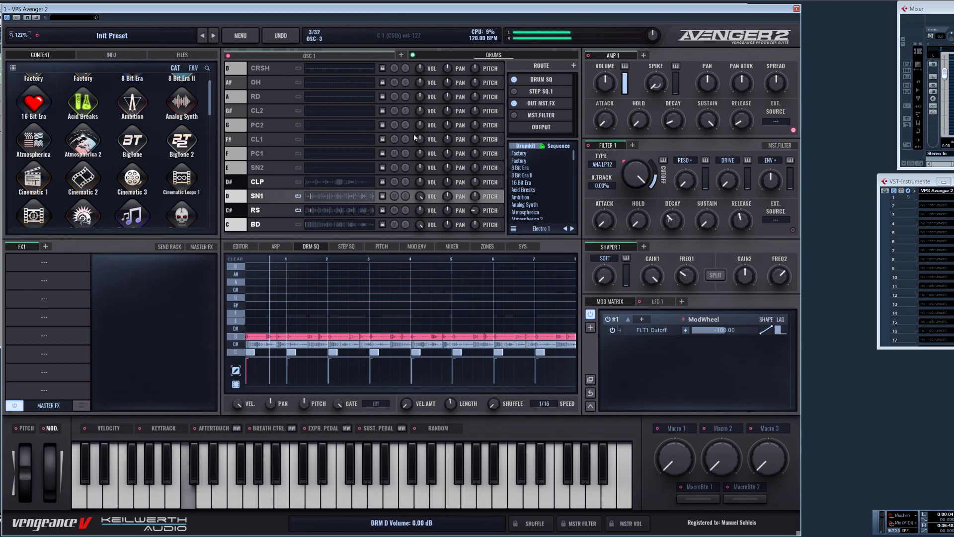
Open the SN1 loop in the sample editor and shape a pitch envelope that falls steadily across the loop.
click(343, 197)
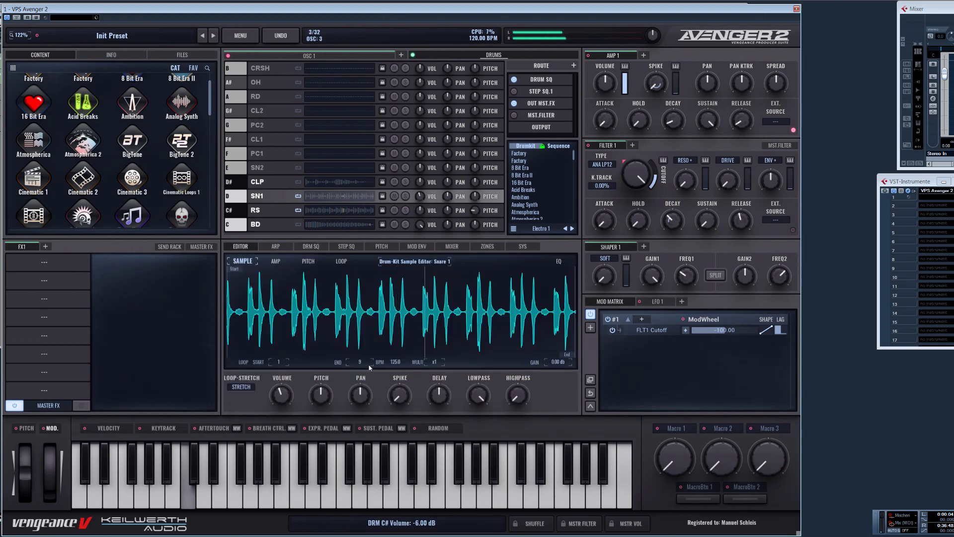
click(306, 262)
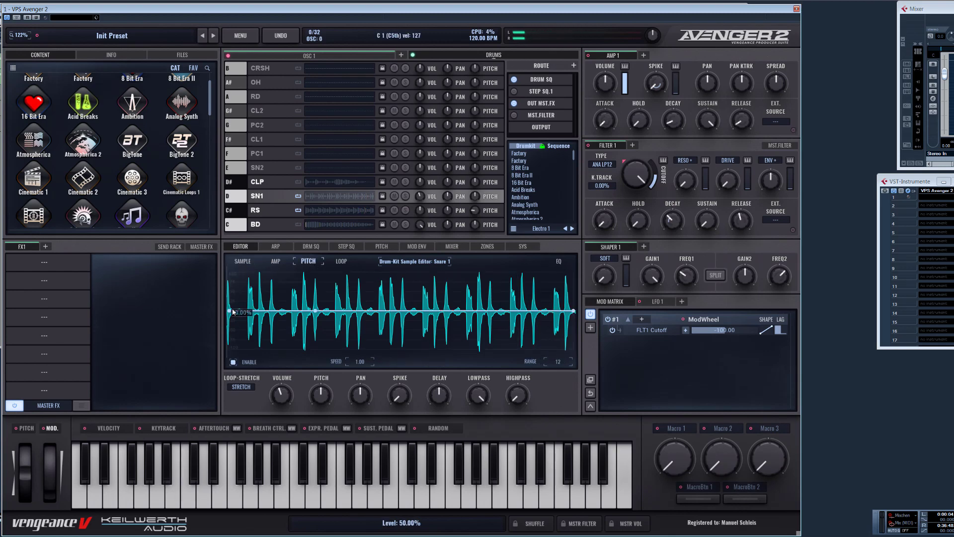
drag(232, 312, 229, 272)
drag(317, 312, 546, 343)
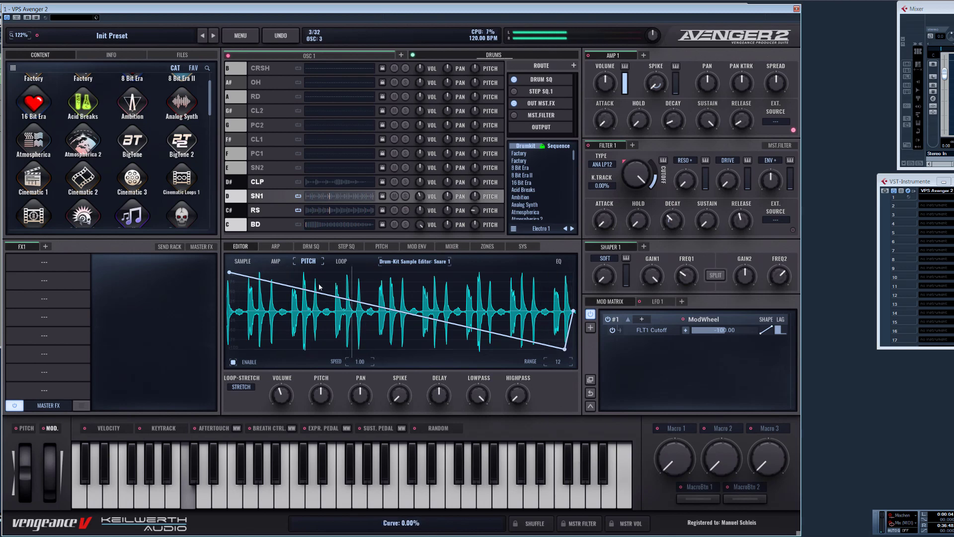
Add points to the SN1 loop's amp envelope, dipping the level to 0% early and bringing it back to 100%.
click(281, 262)
double_click(305, 291)
drag(304, 291, 305, 387)
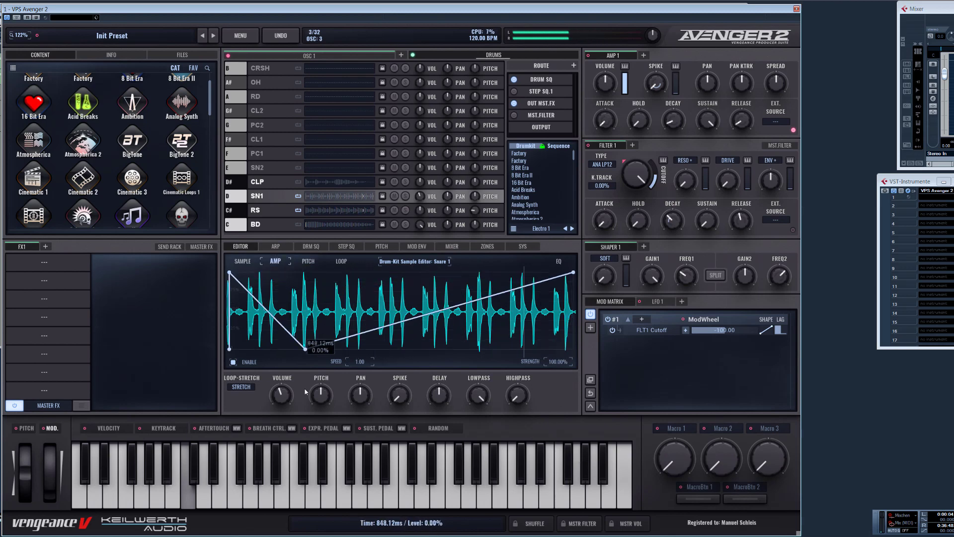
double_click(330, 340)
drag(330, 343, 326, 273)
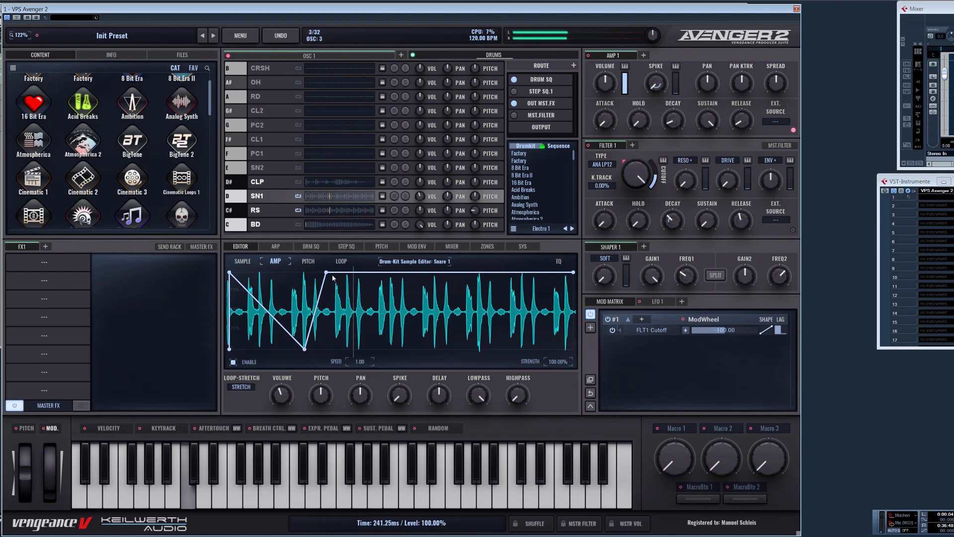
double_click(470, 301)
drag(470, 301, 470, 273)
double_click(475, 328)
drag(401, 314, 373, 264)
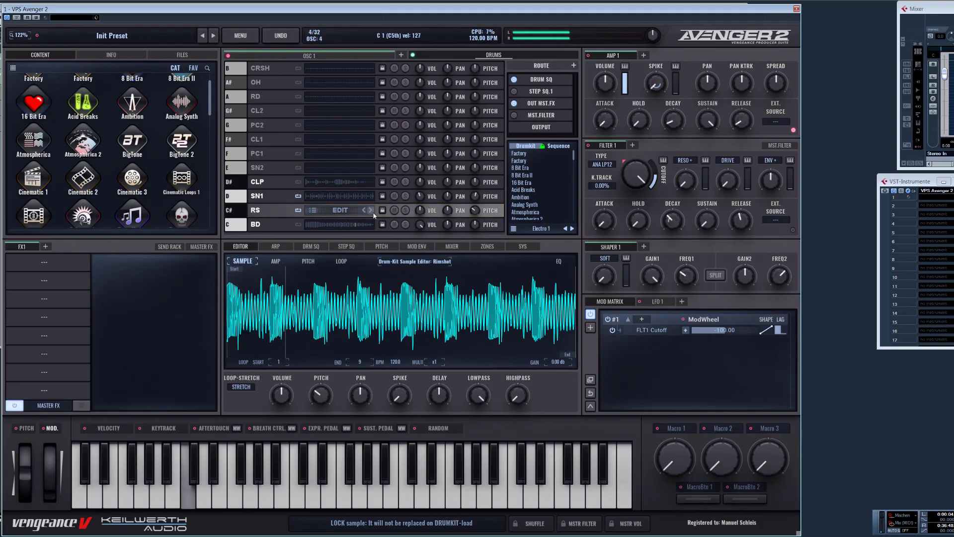
Step the RS slot forward through the next loops in the library to audition alternatives.
click(373, 212)
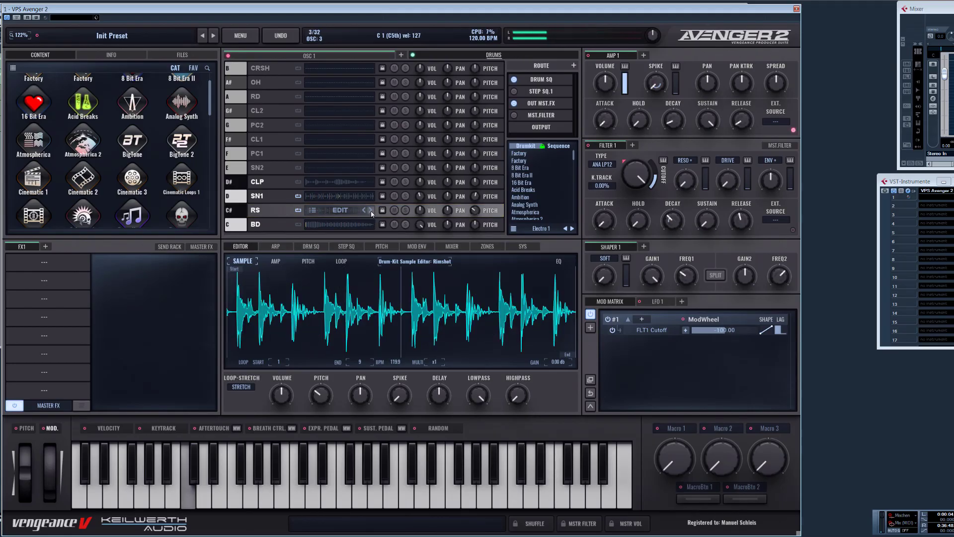
click(370, 211)
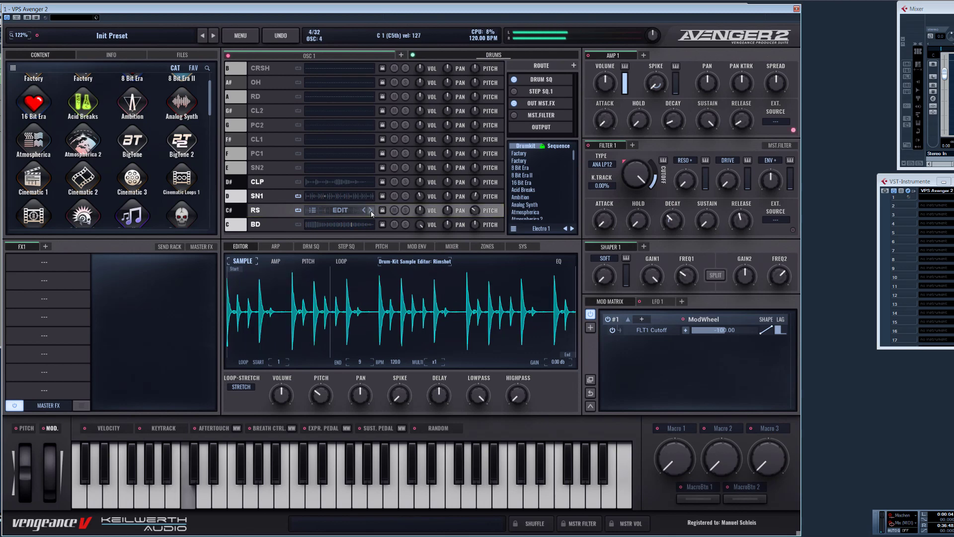
click(371, 211)
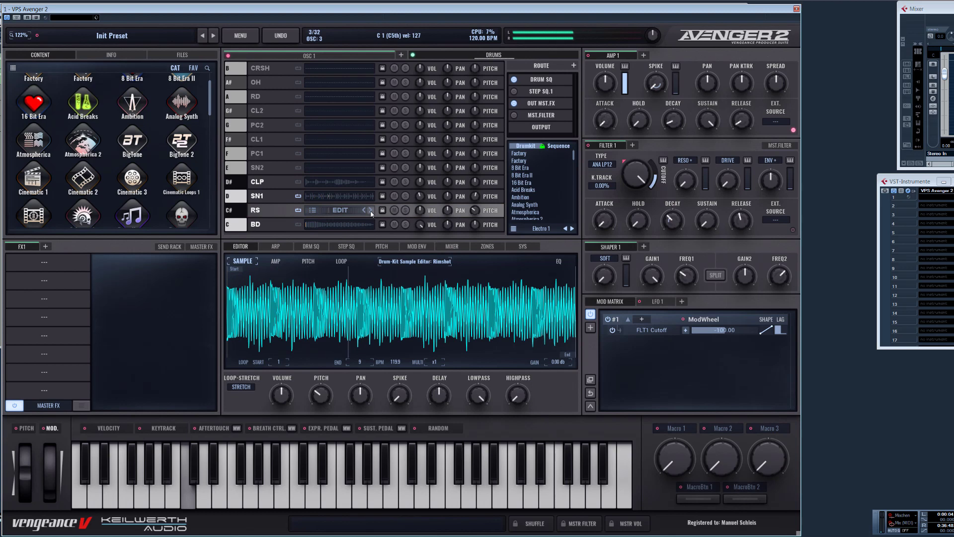
click(371, 211)
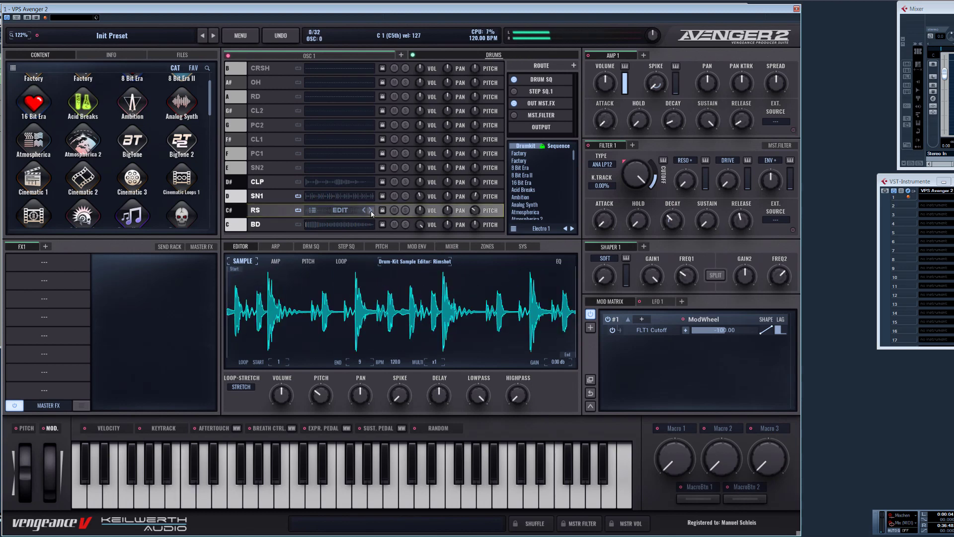
click(371, 210)
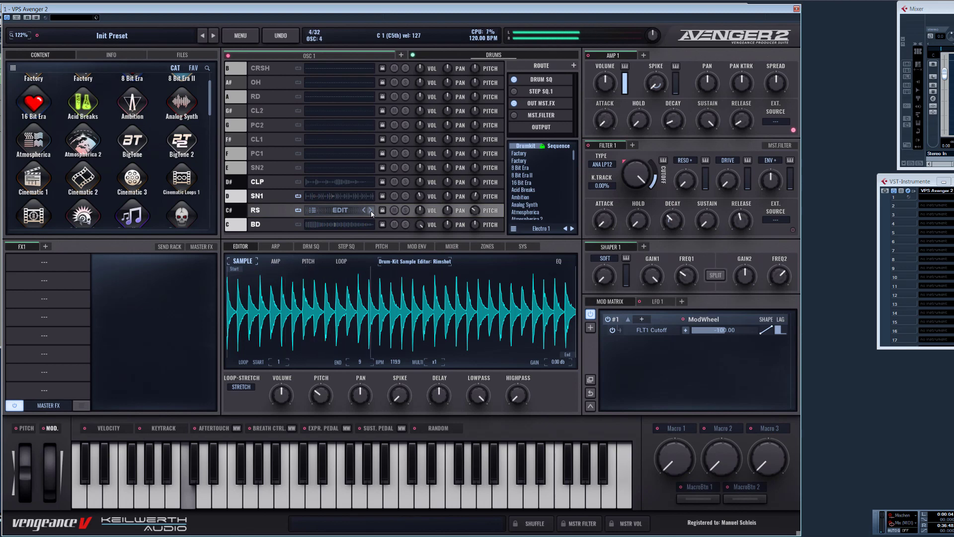
click(371, 210)
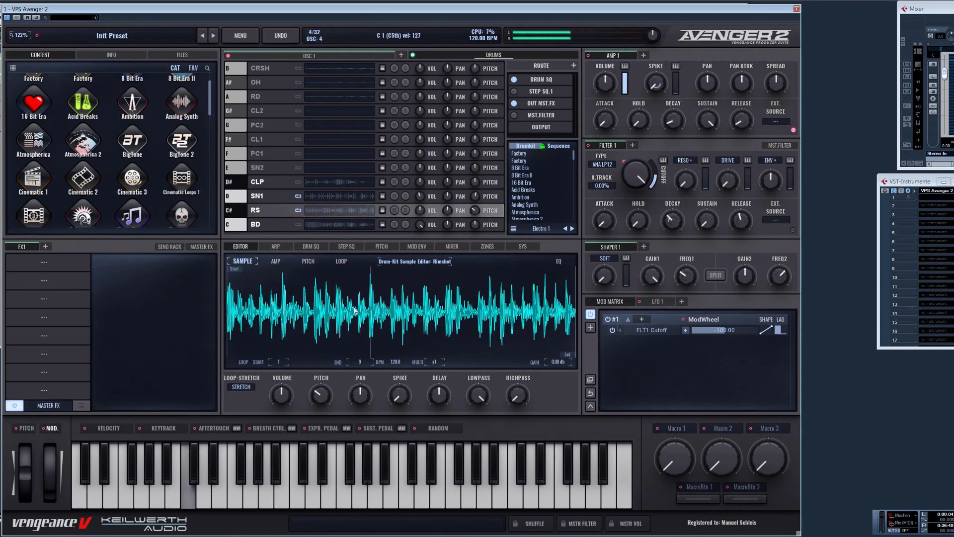
Set the RS loop's pitch to about -7 : -32 cnt and open the SN1 loop in the sample editor.
drag(321, 395, 325, 371)
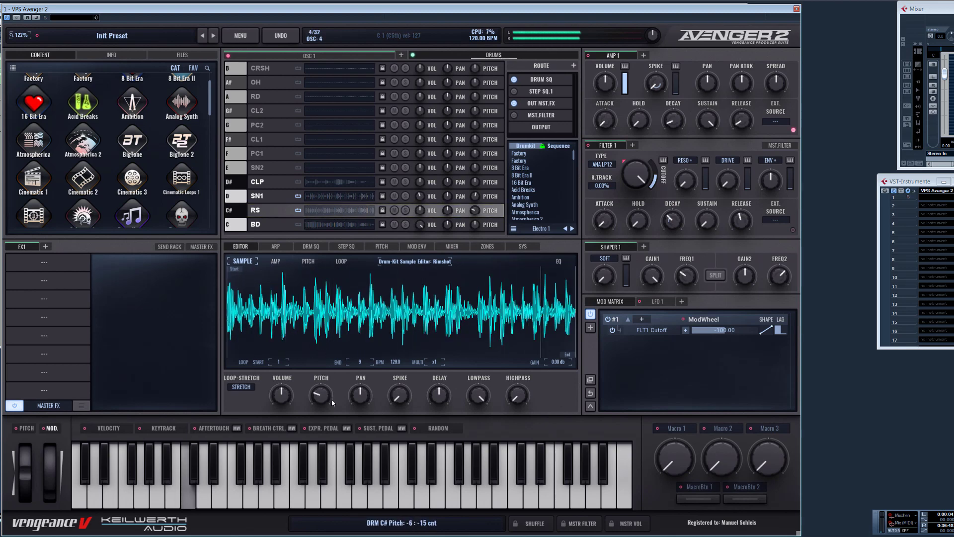
mouse_move(328, 198)
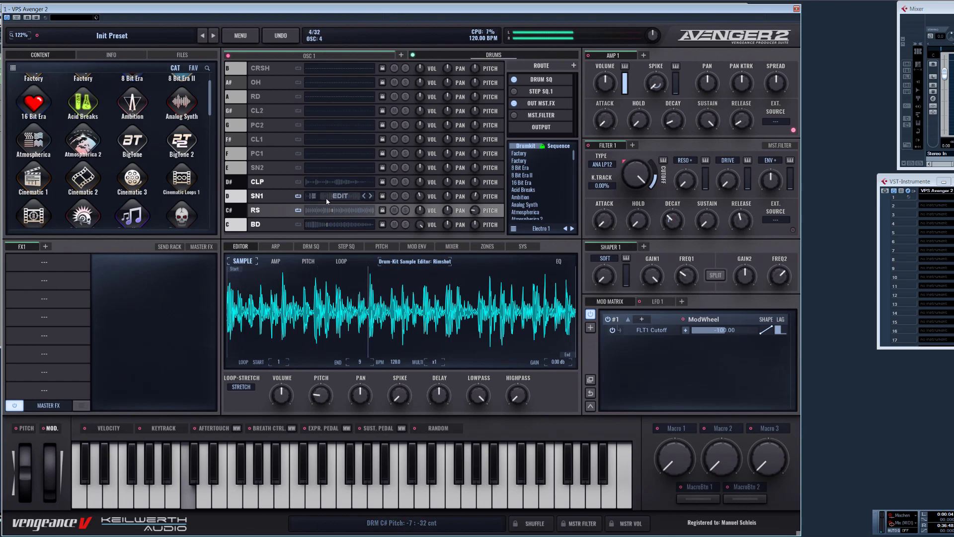
click(326, 198)
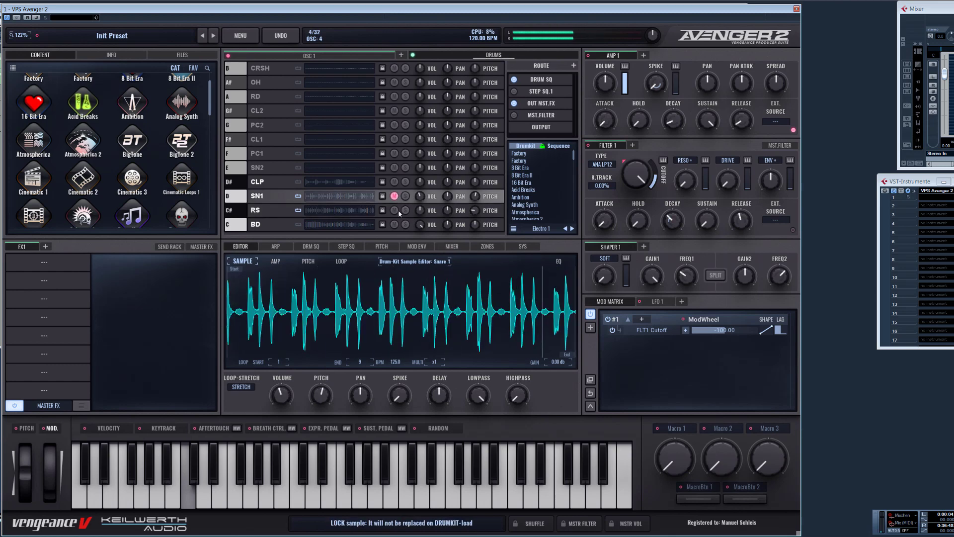
Reopen the RS loop in the sample editor and advance the slot to further loops.
click(347, 210)
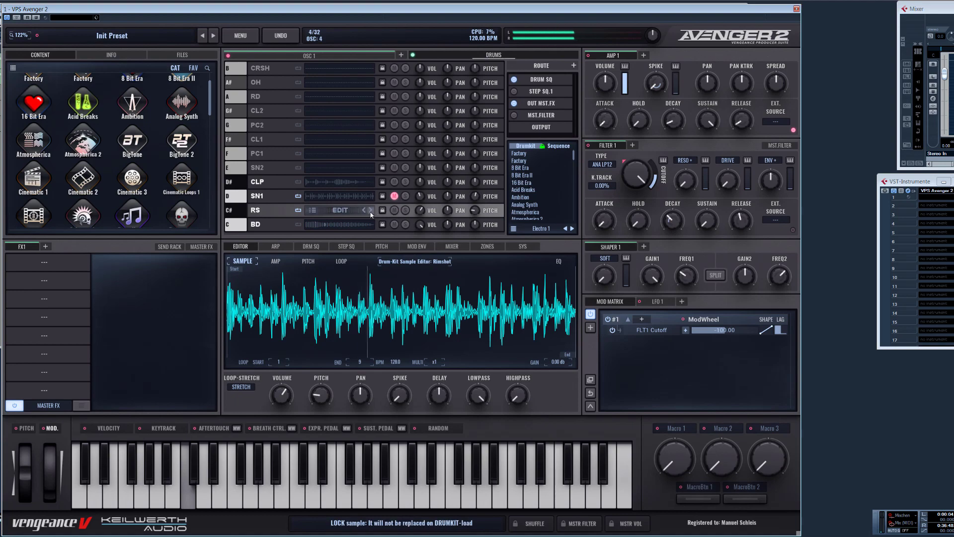
click(371, 211)
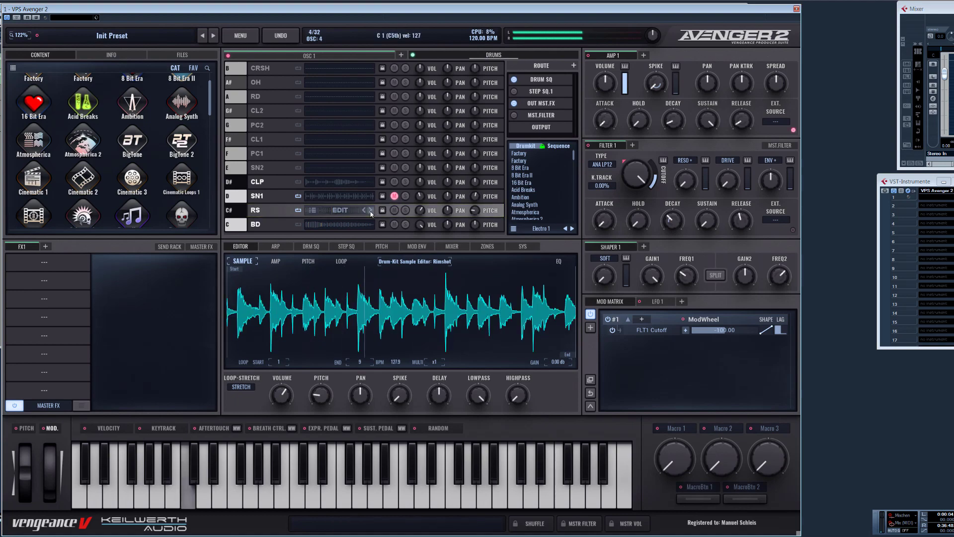
click(370, 210)
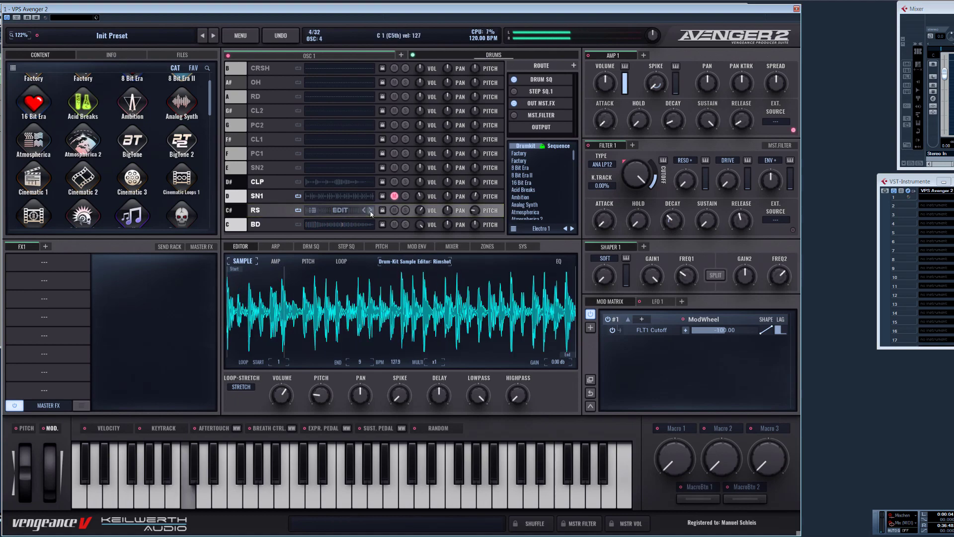
click(370, 211)
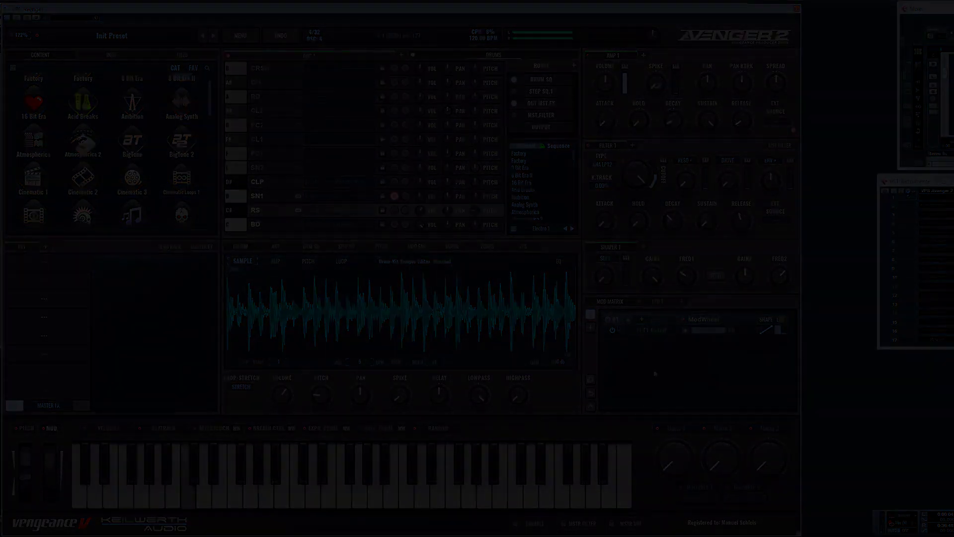